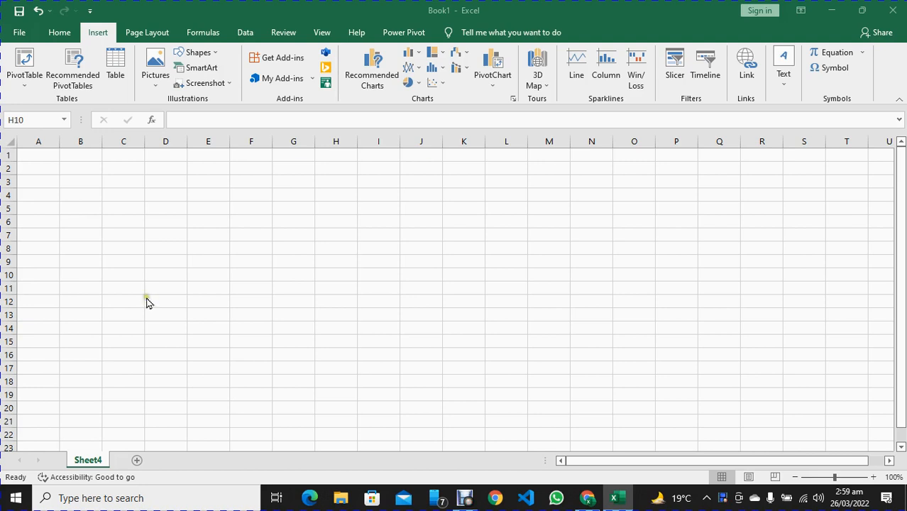
Create a table over the range A1:I21 without using existing headers
left_click(63, 33)
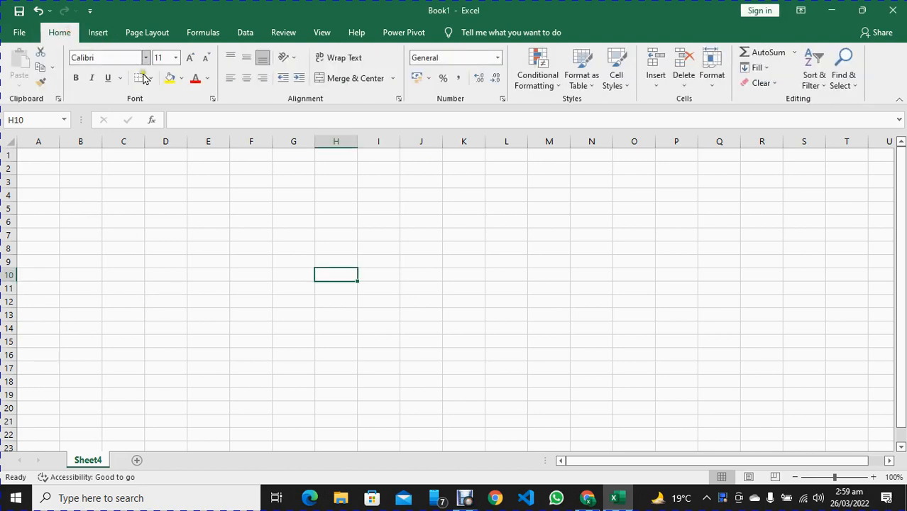
left_click(100, 33)
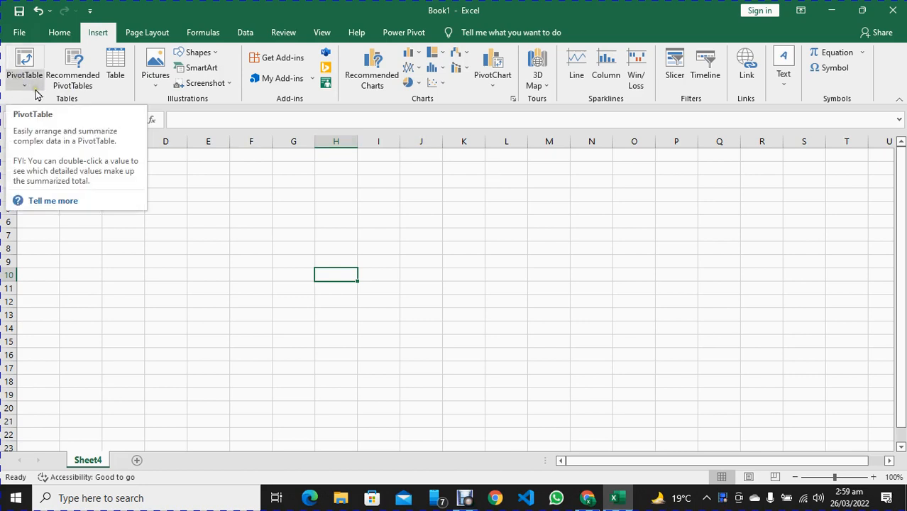
left_click(115, 73)
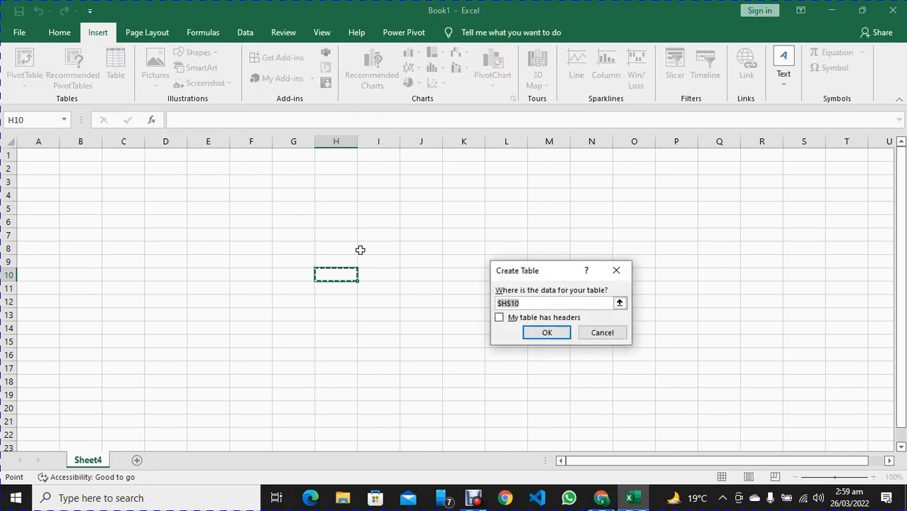
left_click_drag(31, 153, 369, 416)
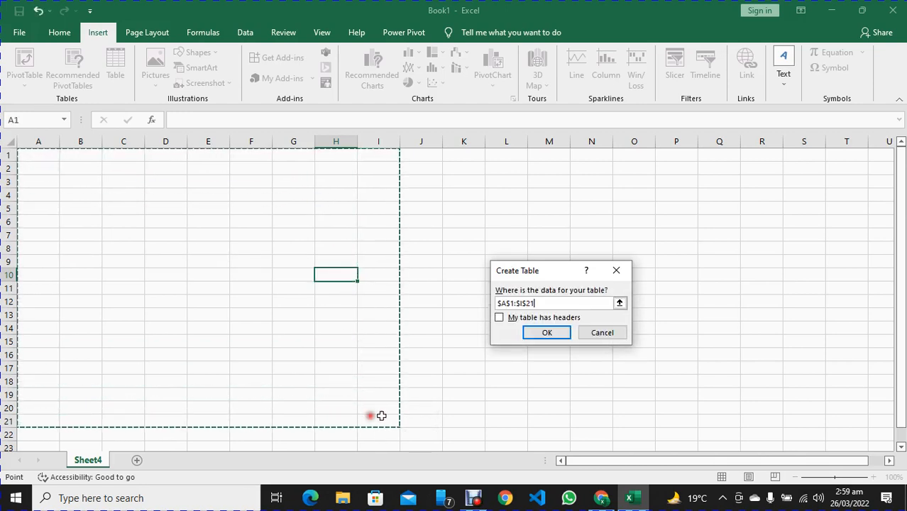
left_click(549, 333)
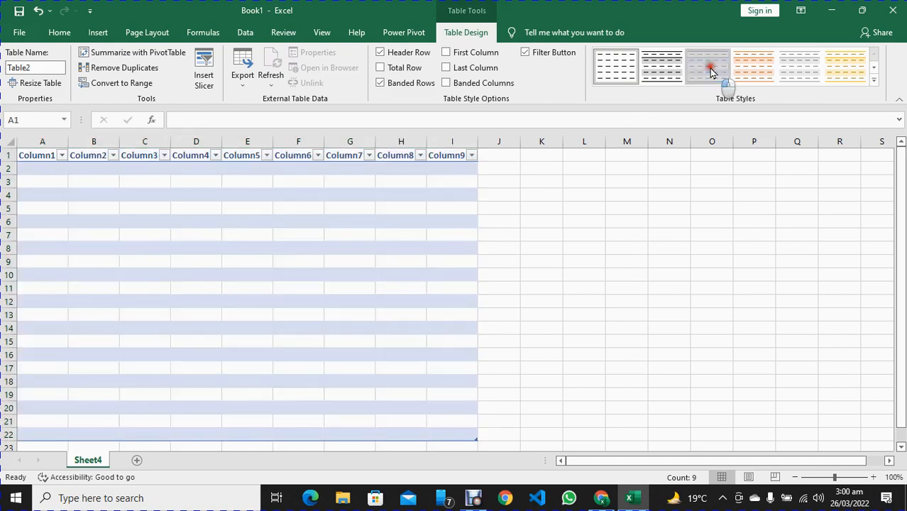
Try the light blue banded style on the table, and switch it to the gold banded style
left_click(710, 68)
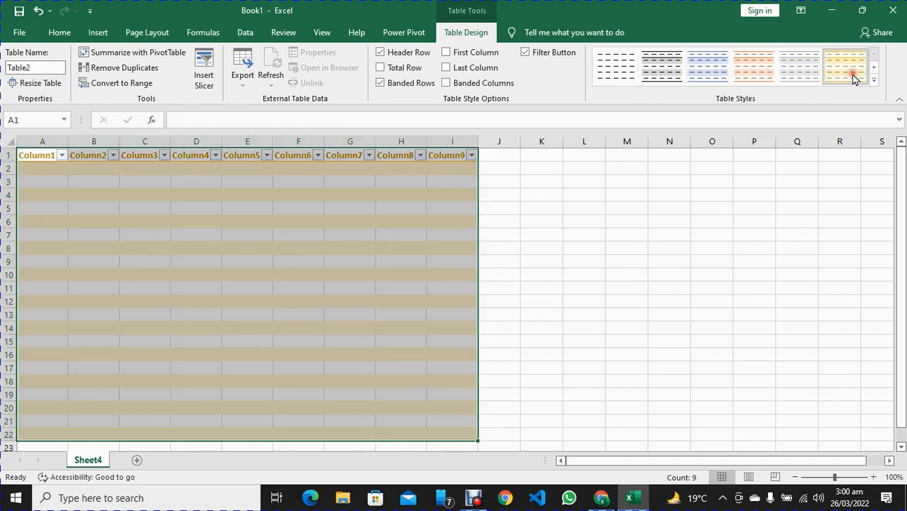
left_click(845, 81)
left_click(98, 32)
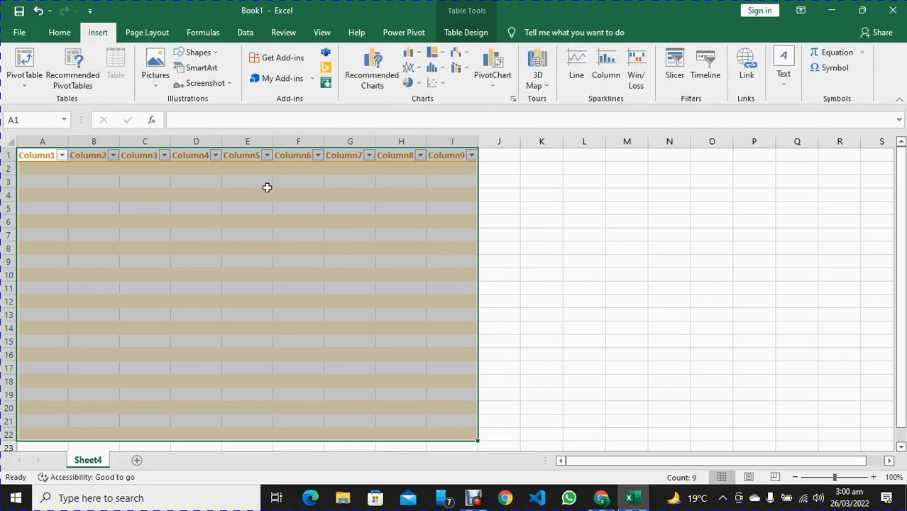
Enter ABC in cell A2, the first data cell under Column1
left_click(36, 169)
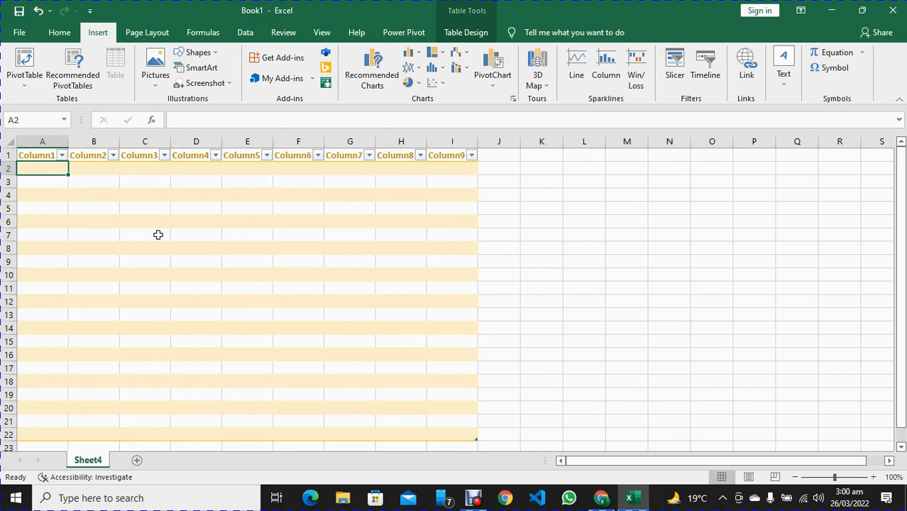
type("ABC")
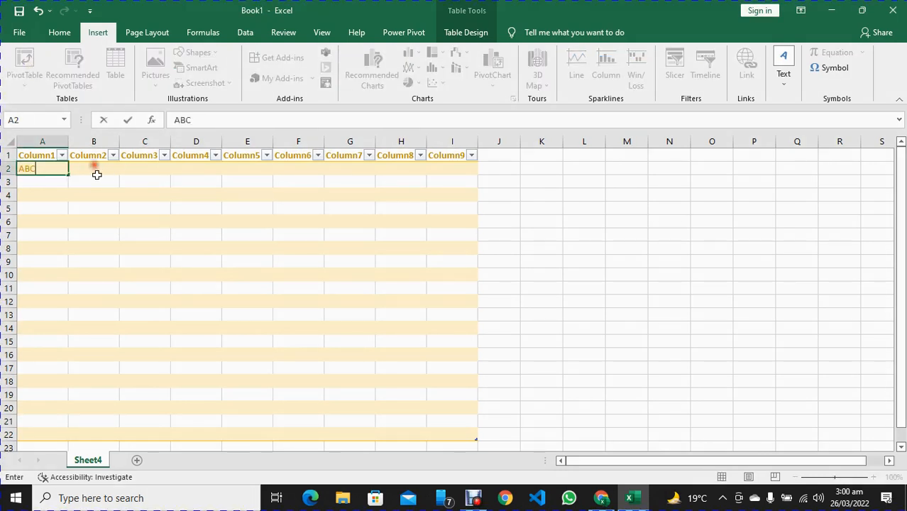
left_click(105, 179)
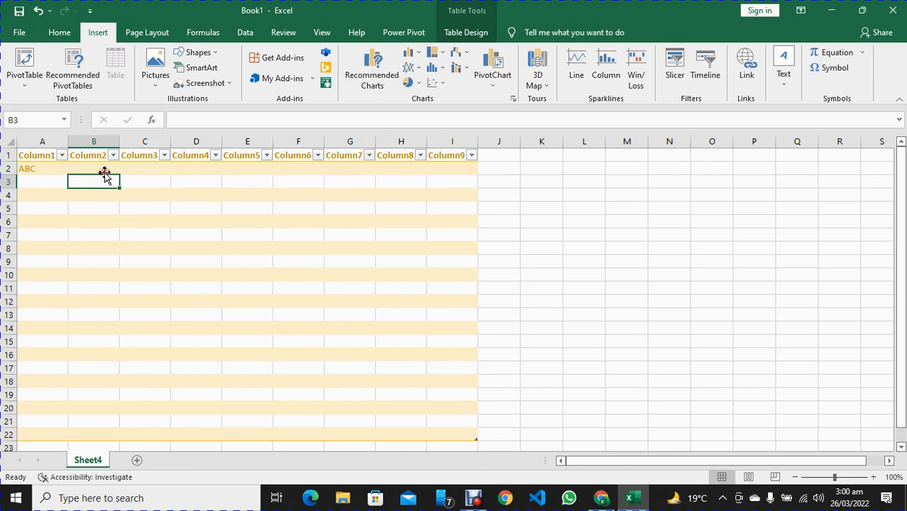
left_click(103, 170)
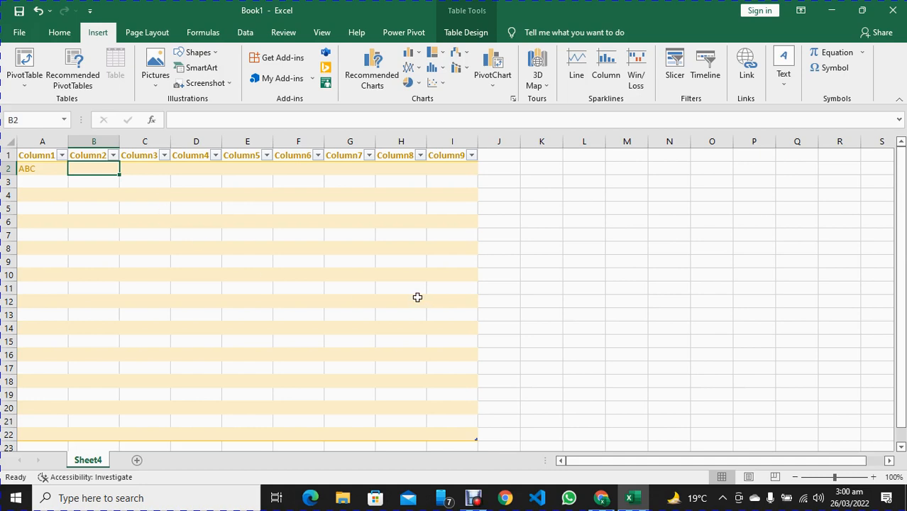
Undo the cell entry, the table styles and the table creation to return to an empty sheet
key("ctrl+z")
key("ctrl+a")
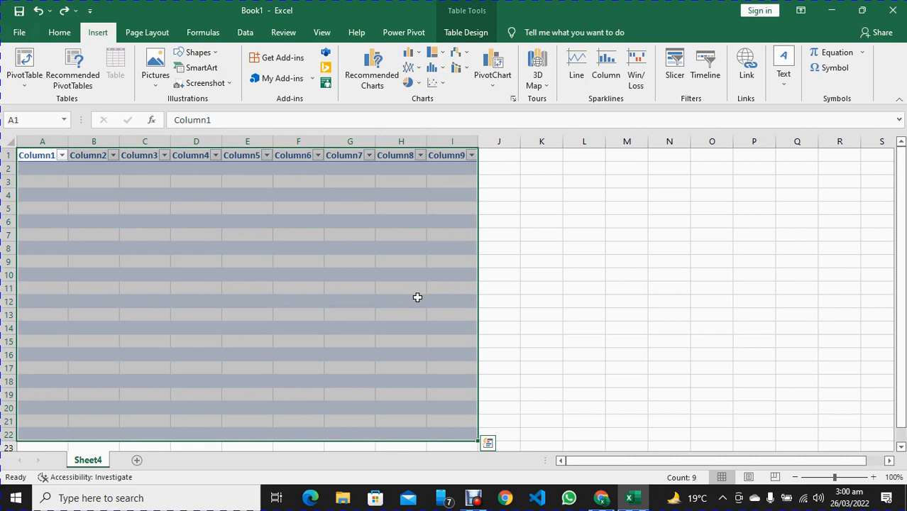
key("ctrl+z")
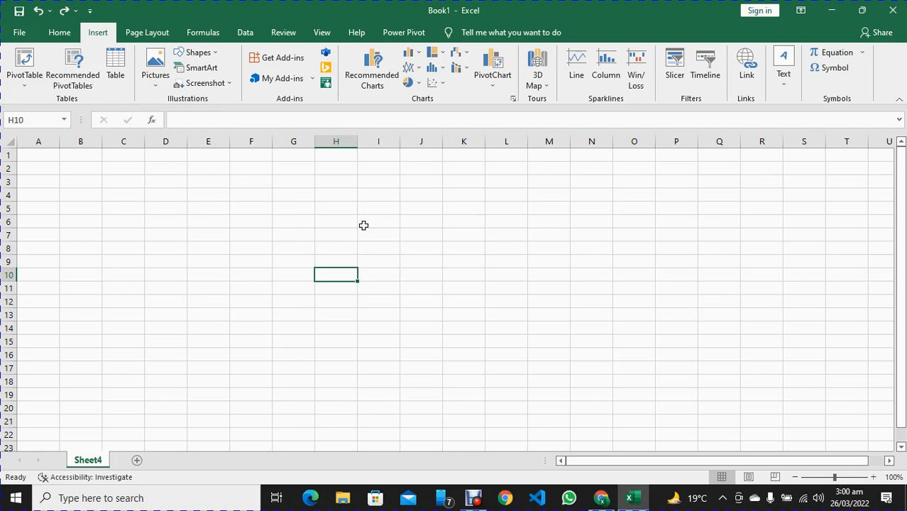
Insert the picture "Beginers Guide to excel" from the Downloads folder and move it to the sheet's upper-left corner
left_click(152, 74)
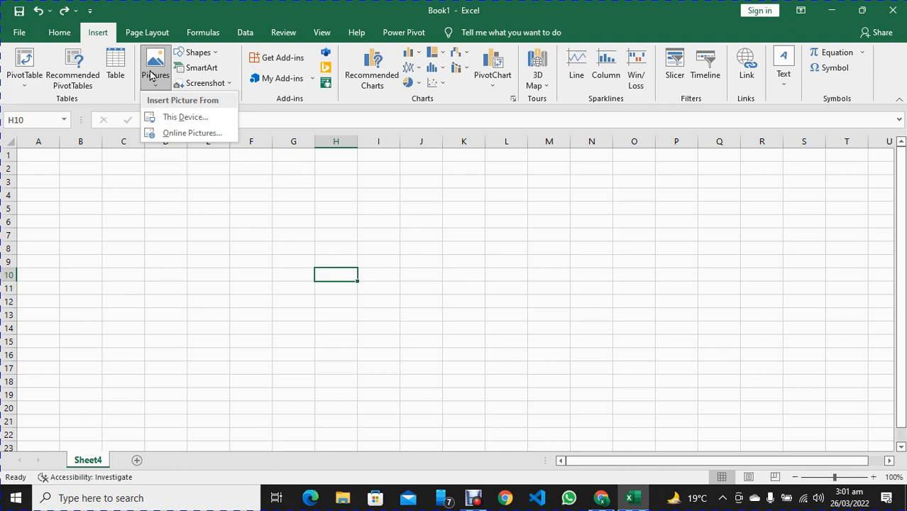
left_click(178, 123)
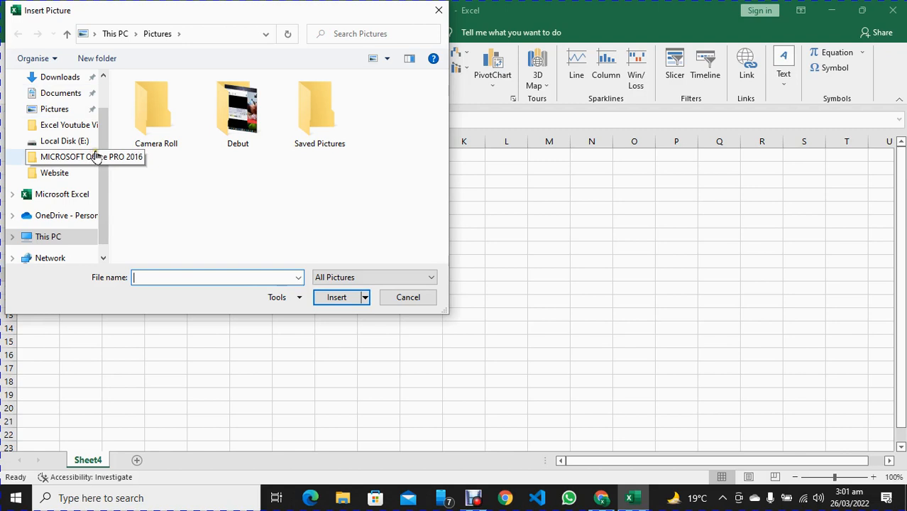
scroll(84, 142, "up", 1)
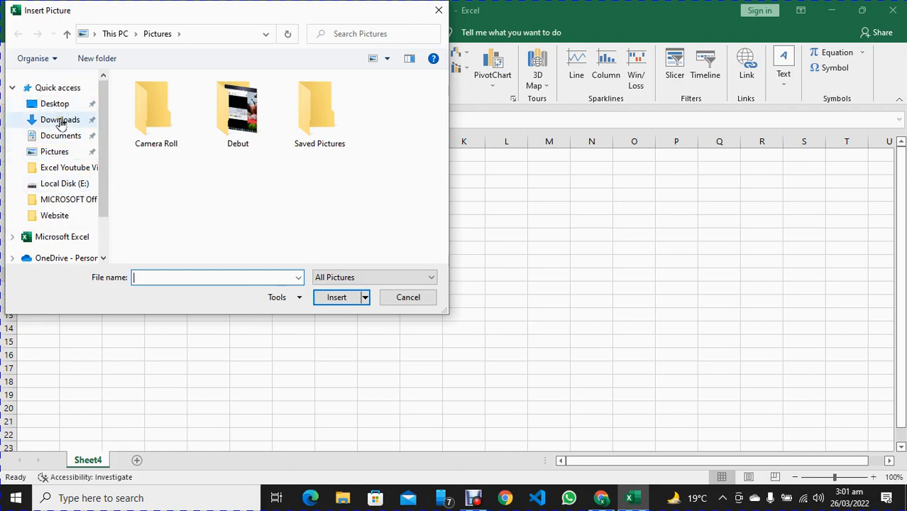
left_click(61, 123)
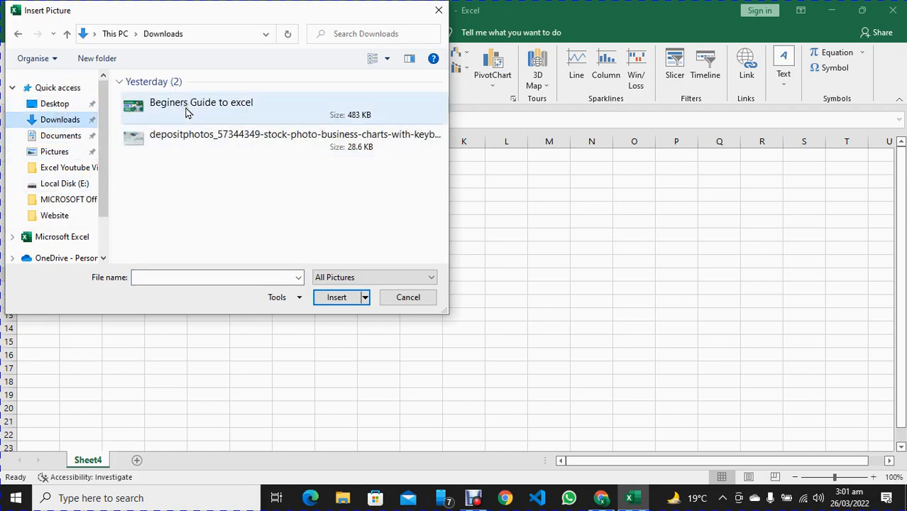
double_click(187, 107)
left_click_drag(493, 290, 201, 174)
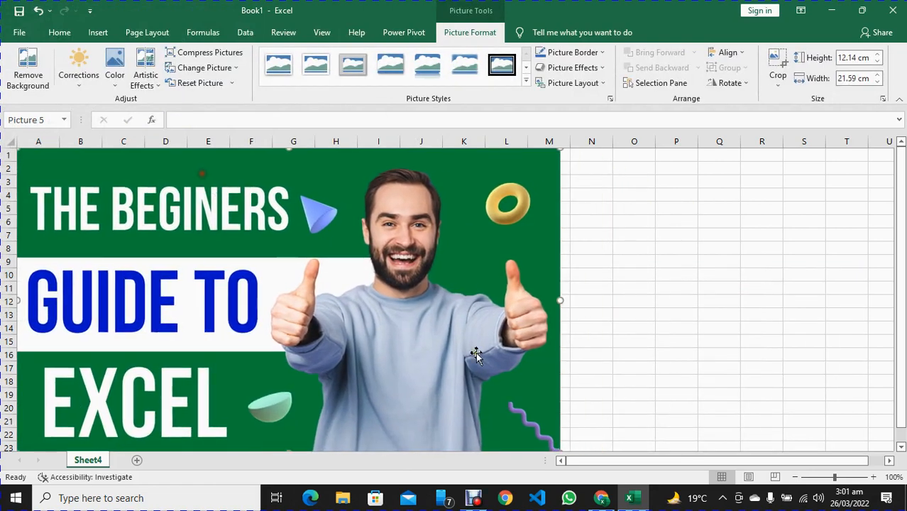
Shrink the picture to about 4.13 cm high by 7.34 cm wide and place it over cells G4 to K11
left_click_drag(560, 300, 373, 295)
key("ctrl+z")
left_click_drag(564, 149, 206, 346)
left_click_drag(110, 358, 114, 161)
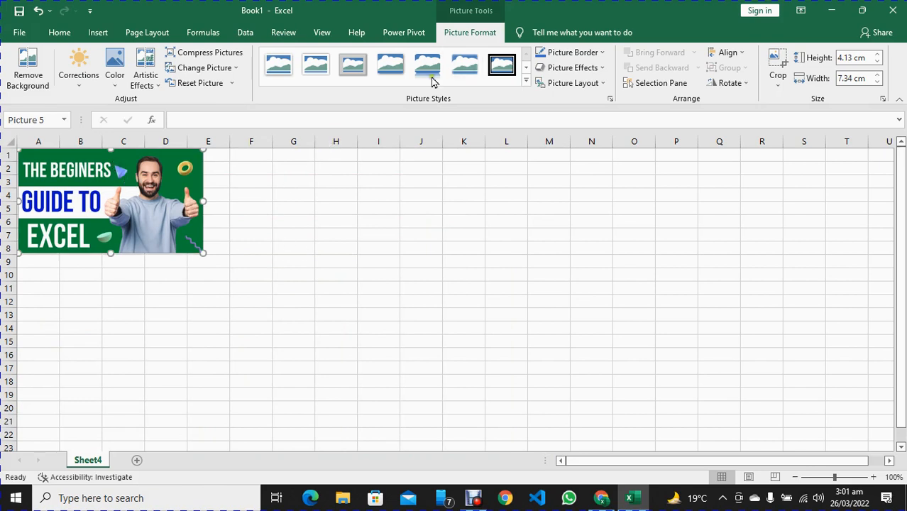
left_click_drag(145, 165, 409, 206)
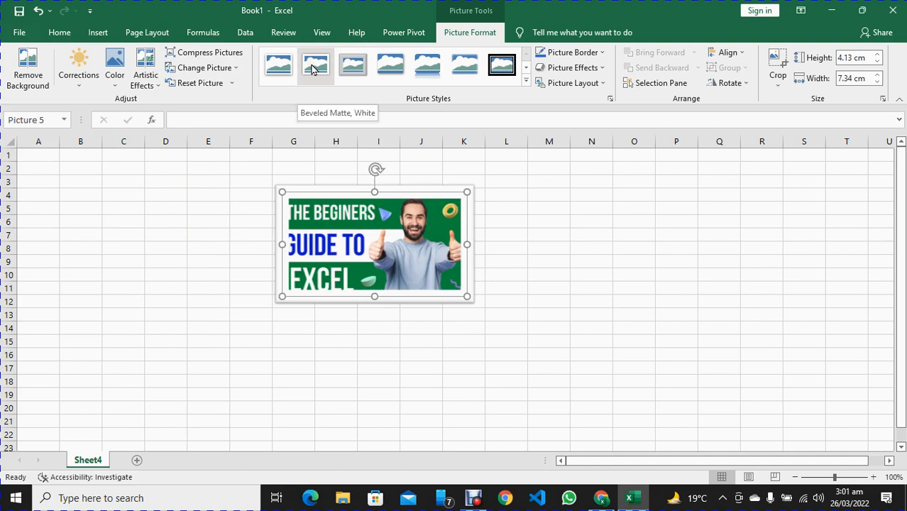
Apply the Soft Edge Rectangle style to the picture, and replace it with the rounded style that has a reflection
left_click(462, 71)
left_click(592, 288)
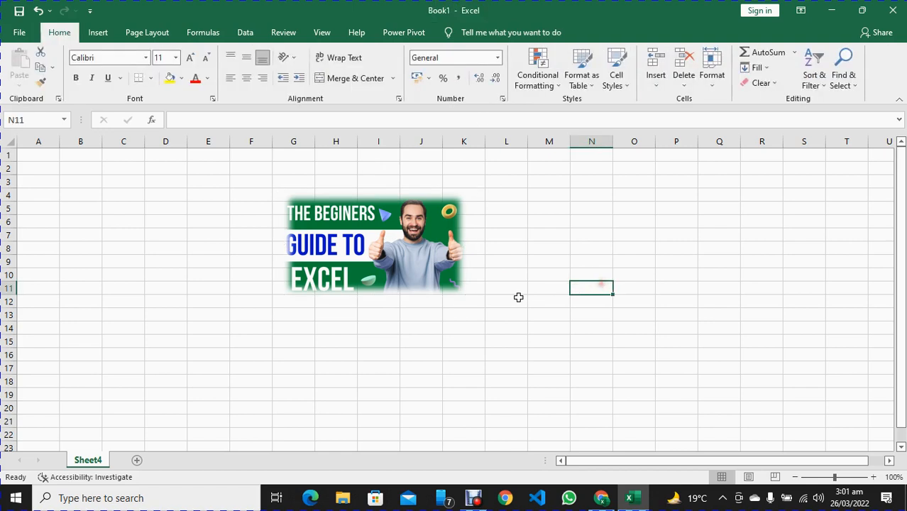
left_click(377, 238)
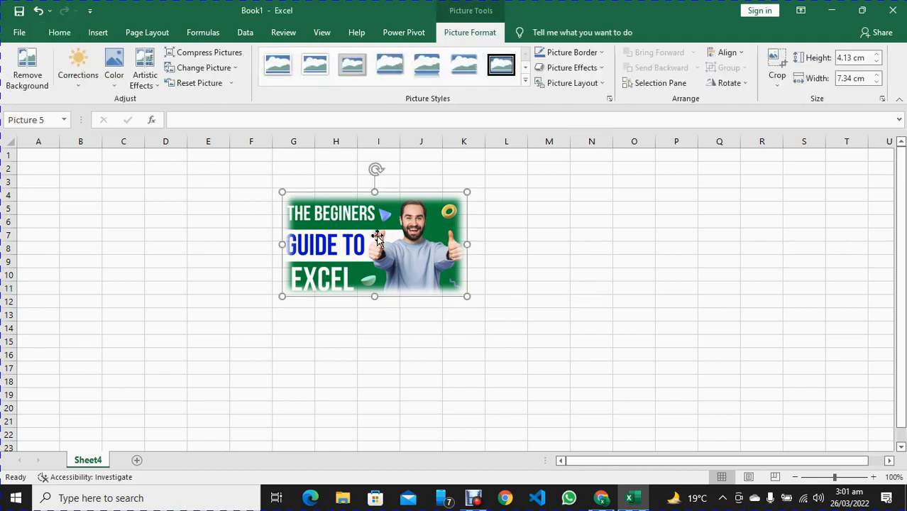
left_click(427, 65)
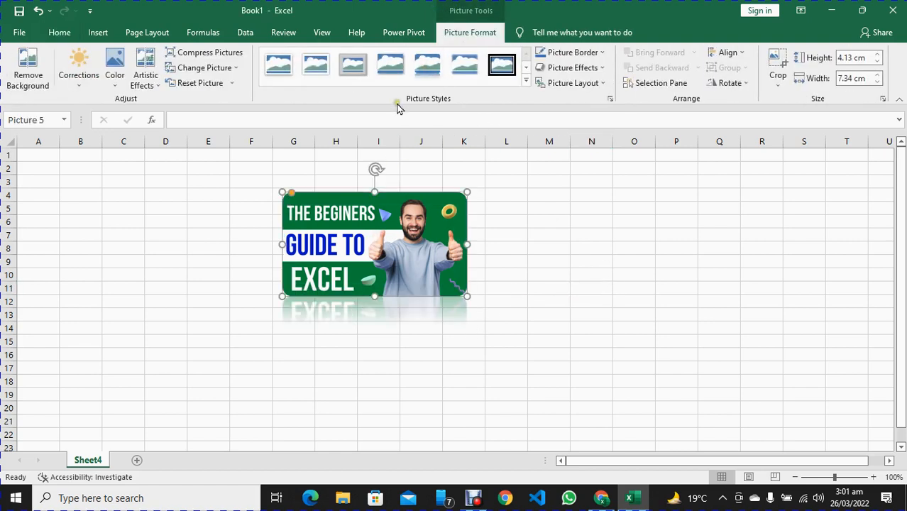
left_click(215, 284)
Delete the inserted picture from the worksheet
left_click(391, 267)
left_click(96, 33)
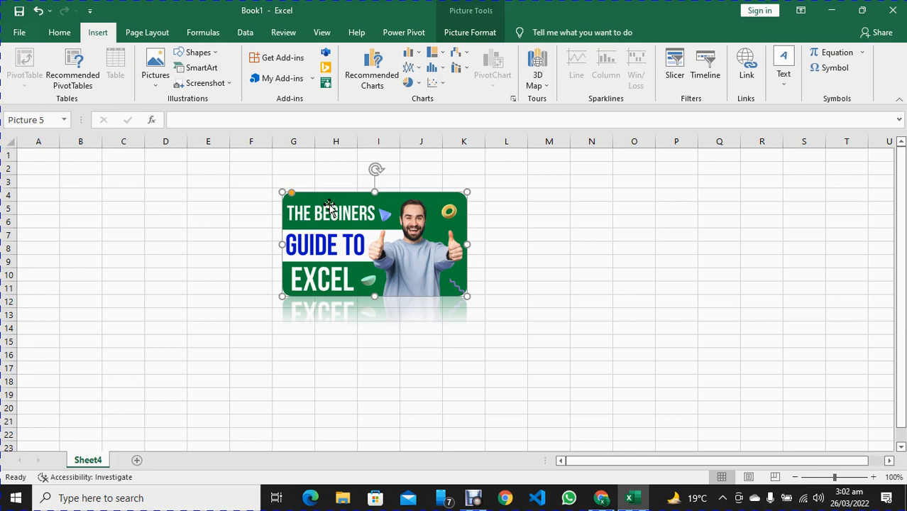
key("Delete")
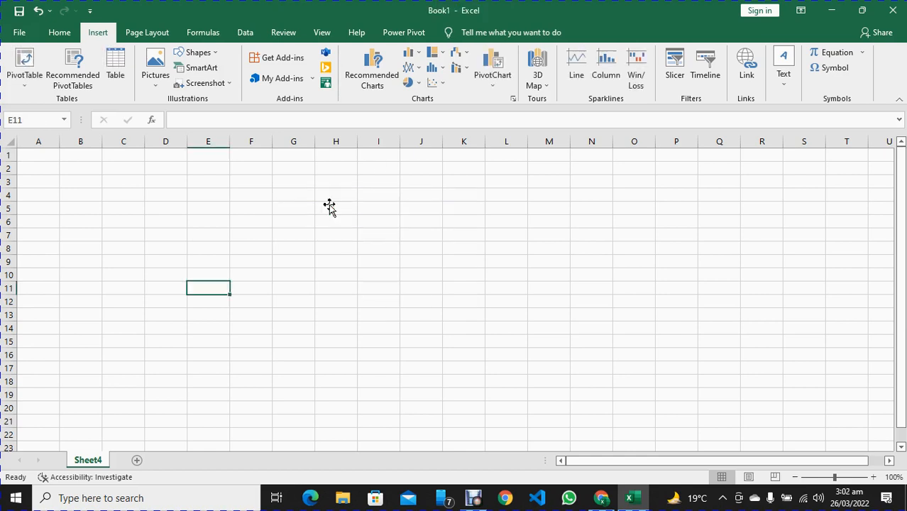
left_click(153, 77)
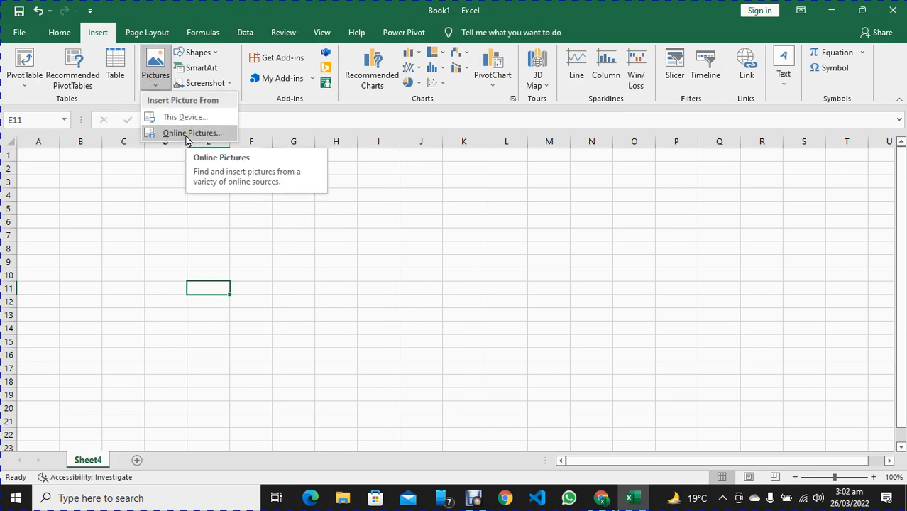
left_click(113, 187)
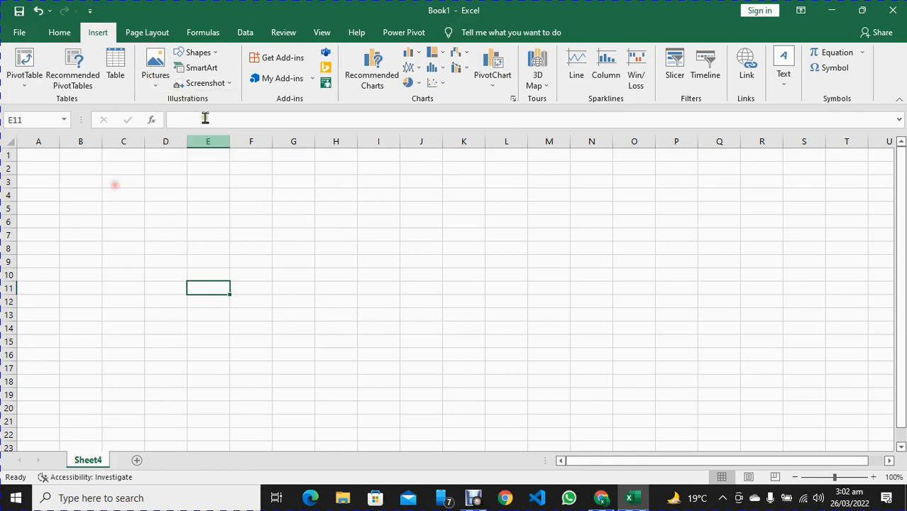
Draw a heart shape about 6.38 cm high by 7.46 cm wide across columns D to H, starting near row 5
left_click(201, 54)
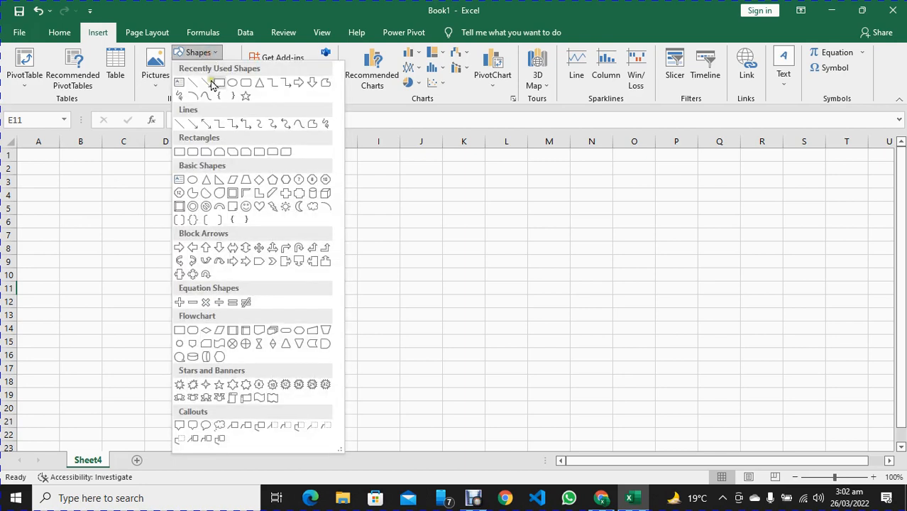
left_click(259, 206)
left_click_drag(148, 201, 336, 362)
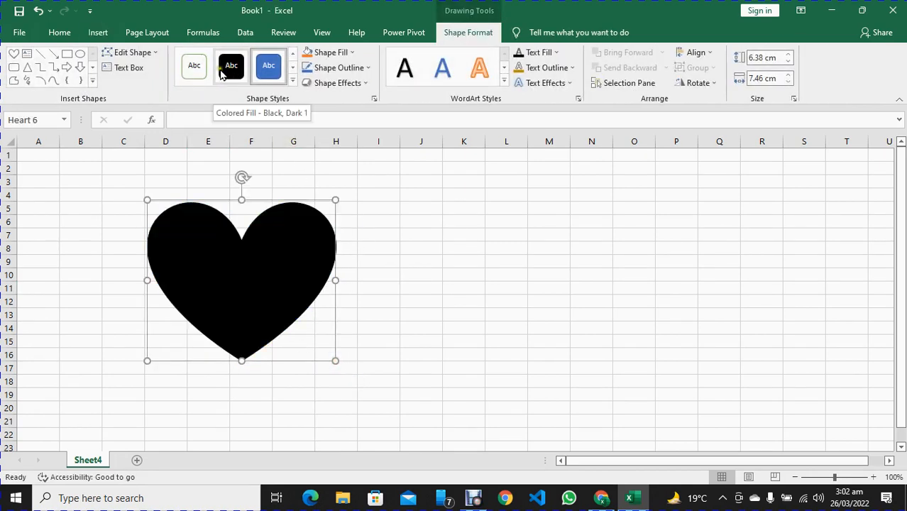
Fill the heart with standard red and give it a darker green theme-colour outline
left_click(344, 55)
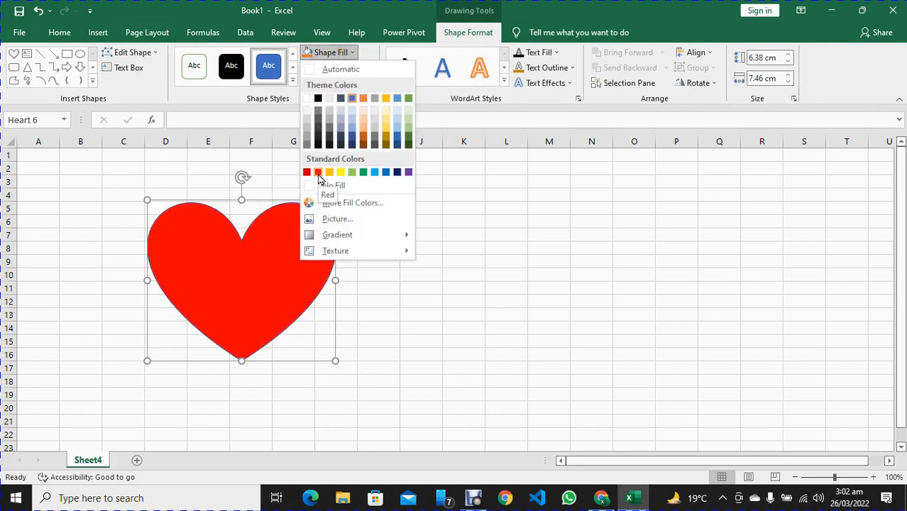
left_click(318, 172)
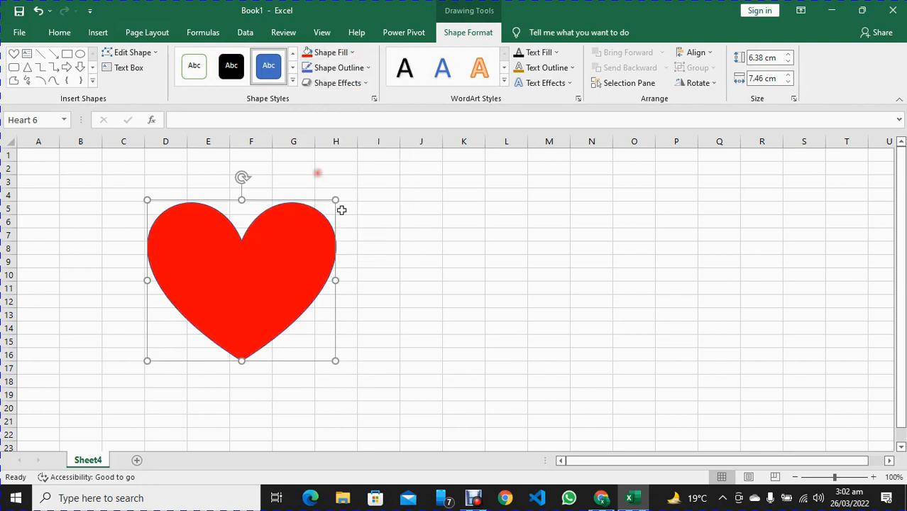
left_click(350, 69)
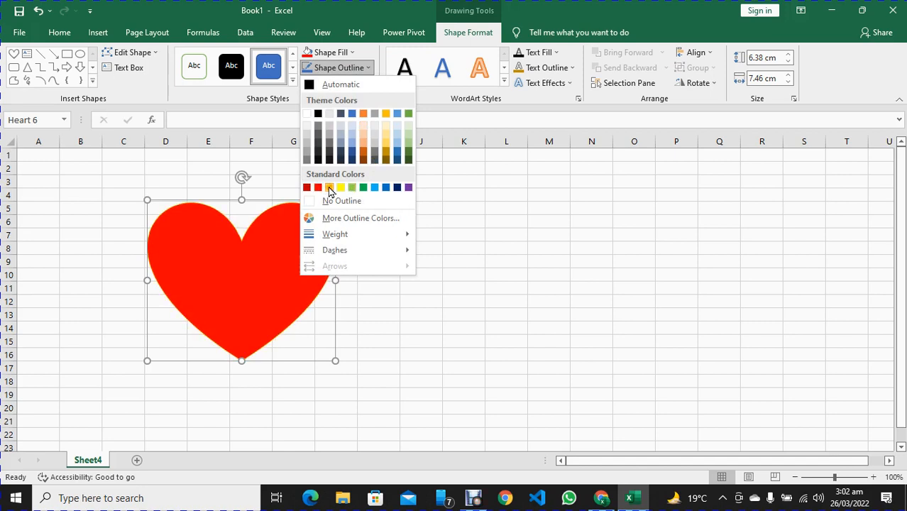
left_click(409, 155)
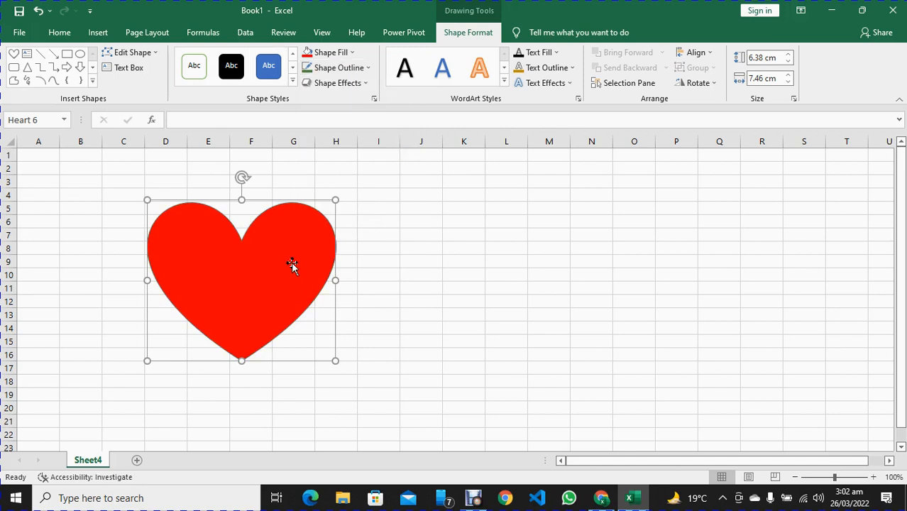
Apply a preset shape effect that gives the heart beveled edges and a drop shadow
left_click(360, 86)
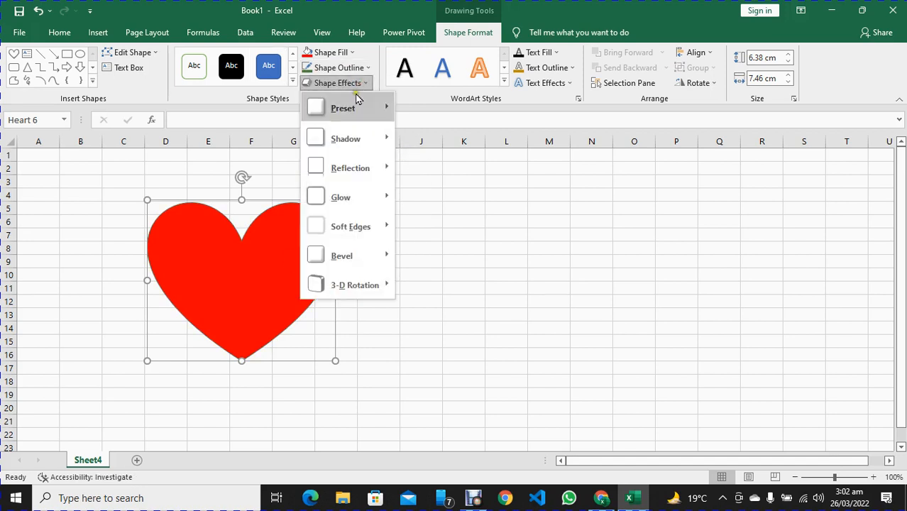
mouse_move(352, 112)
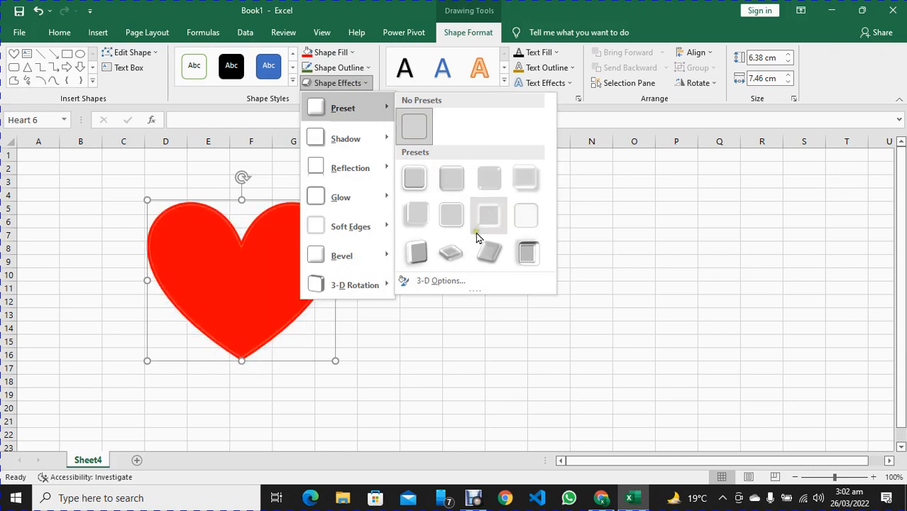
left_click(418, 224)
left_click(514, 296)
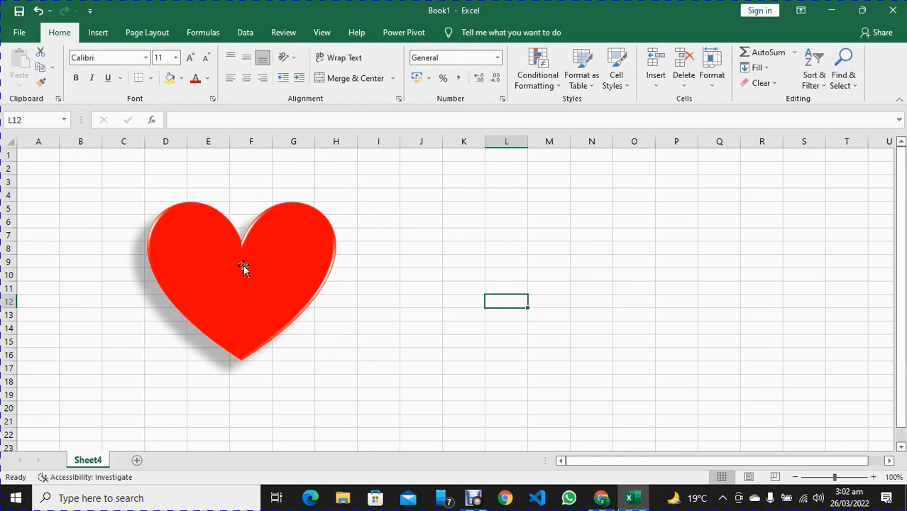
Delete the heart shape from the worksheet
left_click(99, 32)
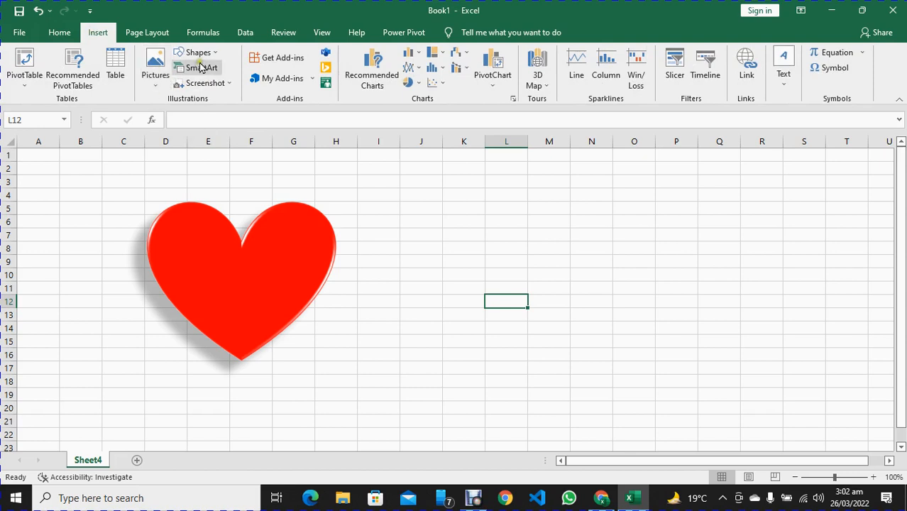
left_click(281, 263)
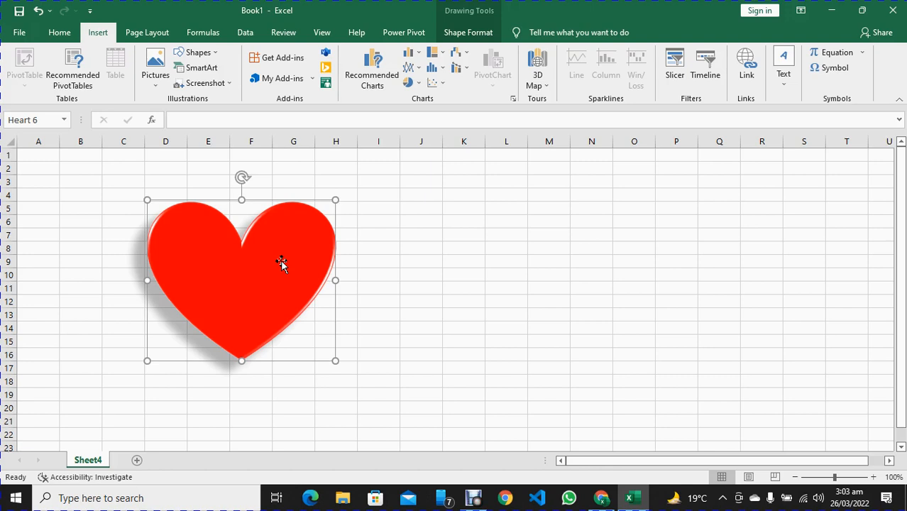
key("Delete")
Insert an Alternating Hexagons SmartArt graphic on the worksheet
left_click(209, 71)
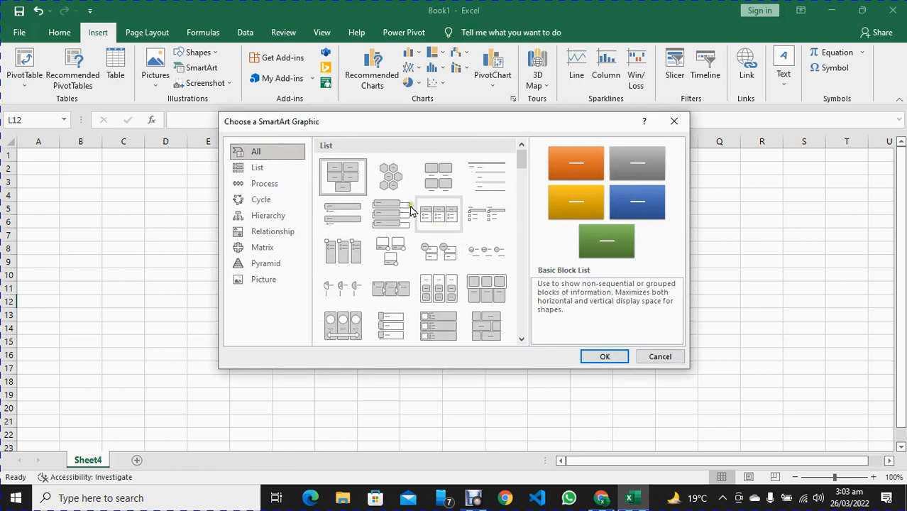
left_click(391, 182)
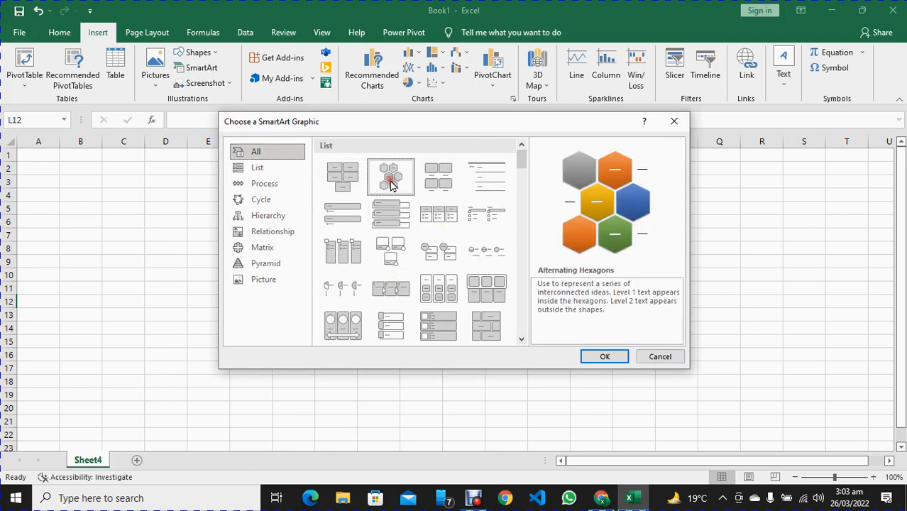
left_click(603, 356)
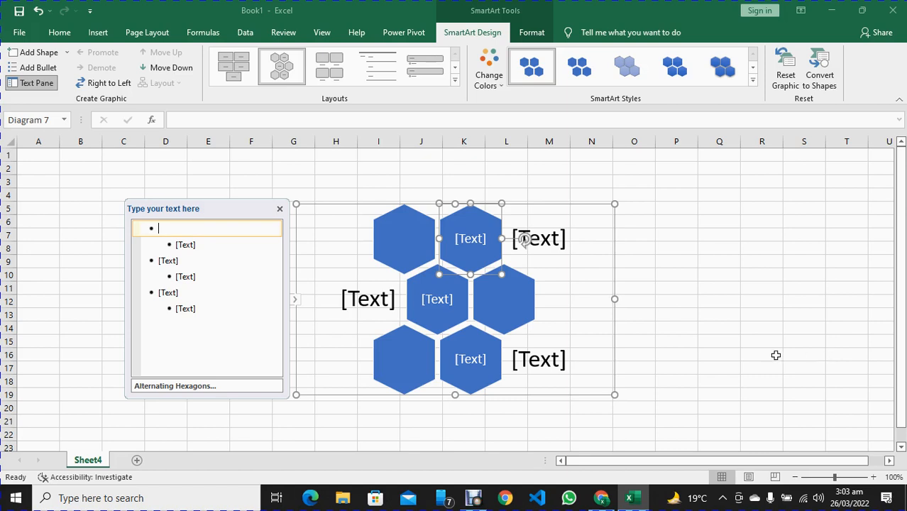
Close the SmartArt graphic's text entry pane and delete the whole hexagon graphic from the worksheet
left_click(804, 342)
left_click(392, 229)
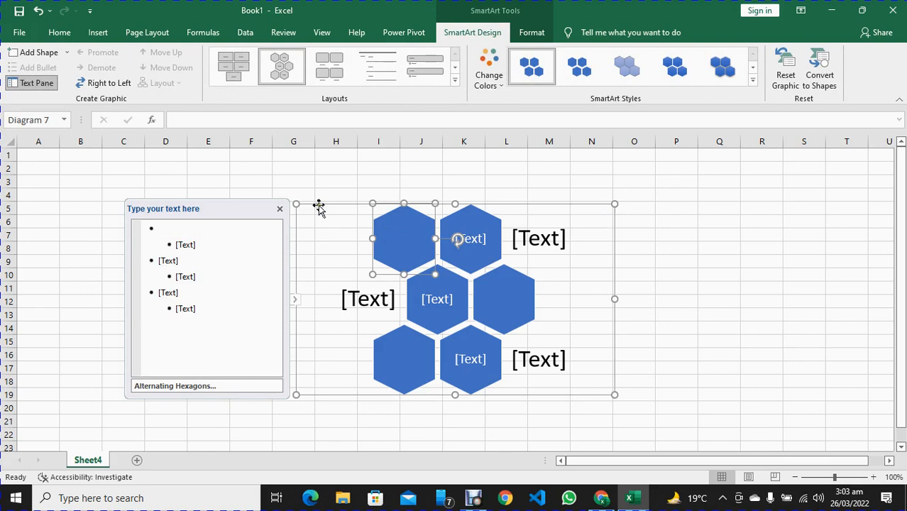
left_click(281, 210)
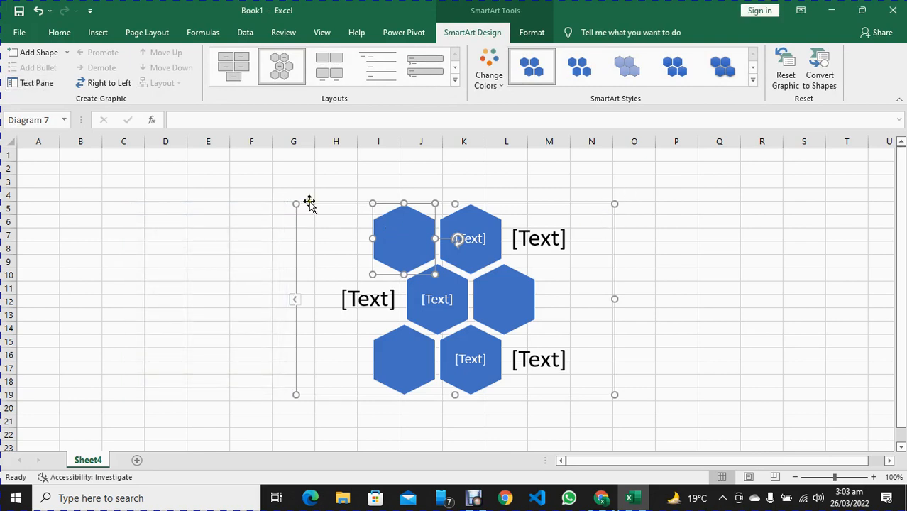
left_click(309, 203)
key("Delete")
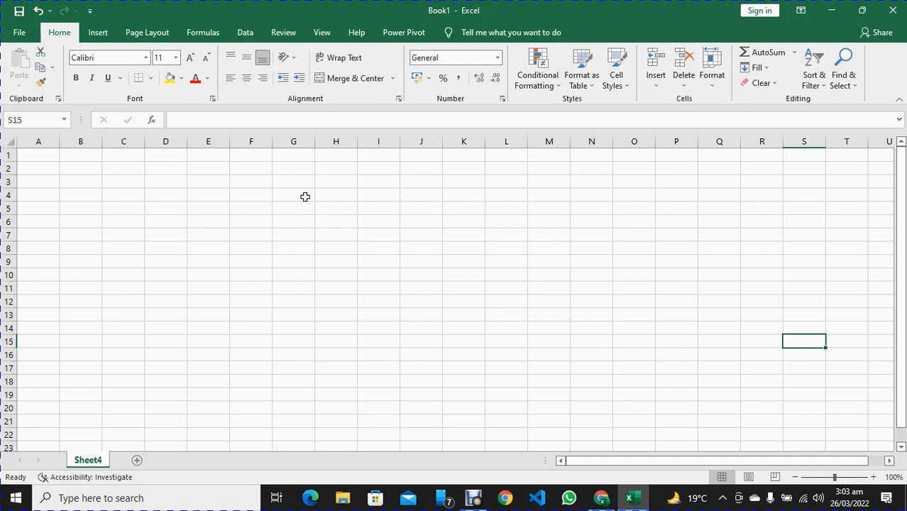
Examine the add-ins offered in the Office Add-ins store, and close the store
left_click(100, 32)
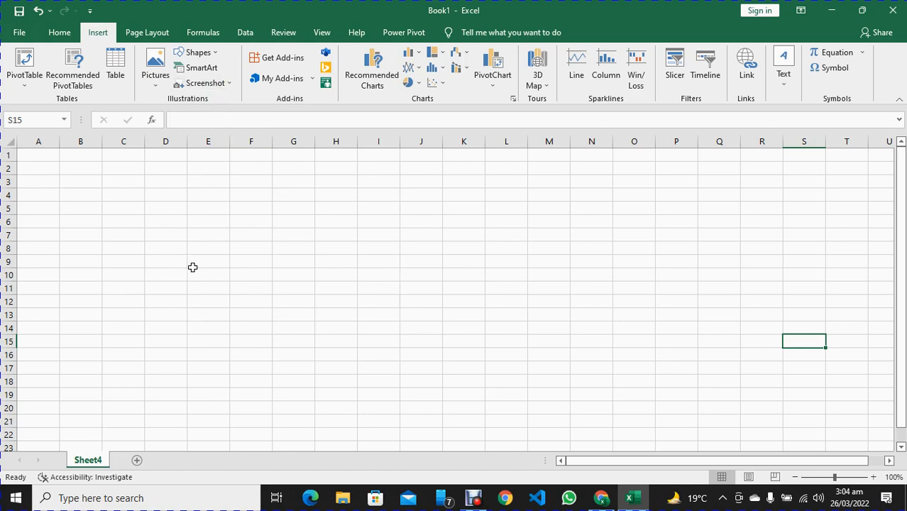
left_click(283, 60)
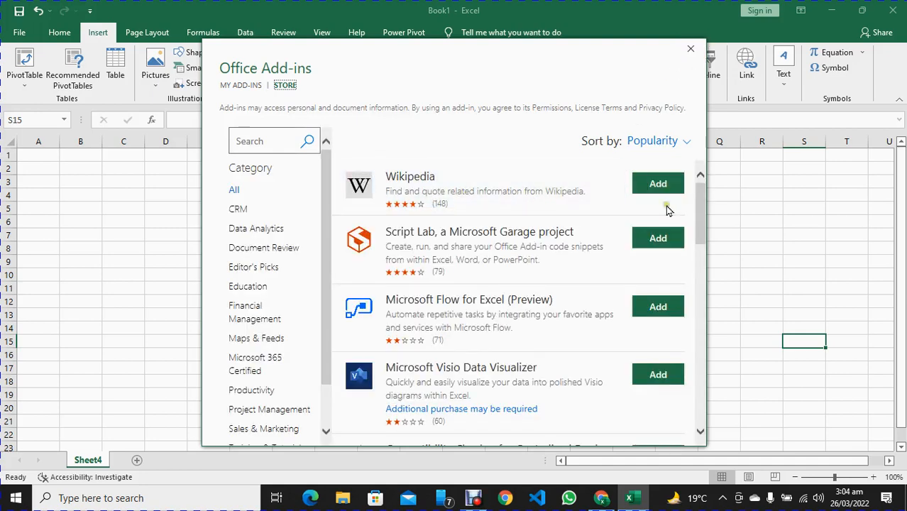
left_click(695, 56)
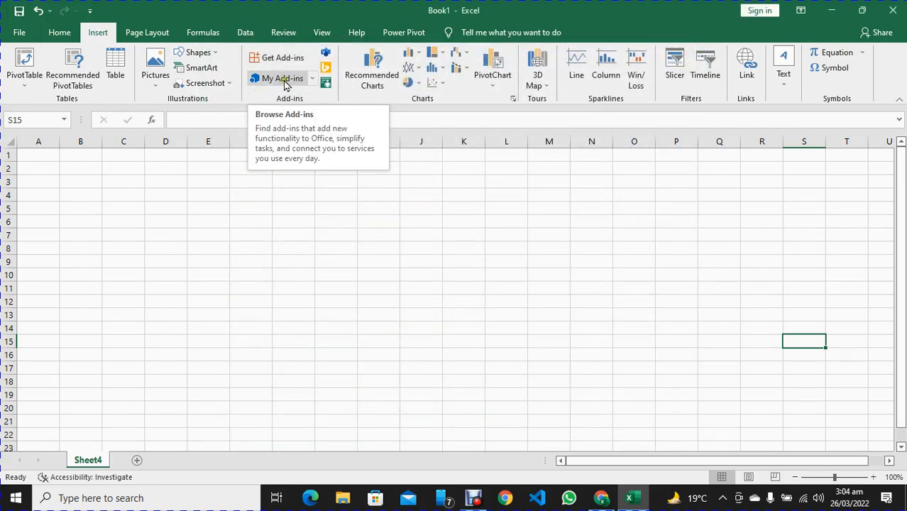
Open the full list of owned add-ins and add Wikipedia to the workbook
left_click(310, 82)
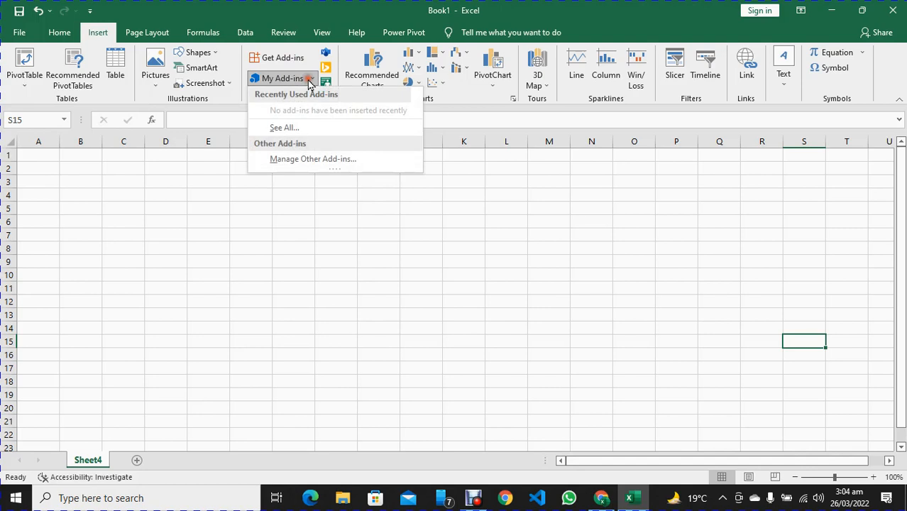
left_click(310, 81)
left_click(311, 81)
left_click(296, 128)
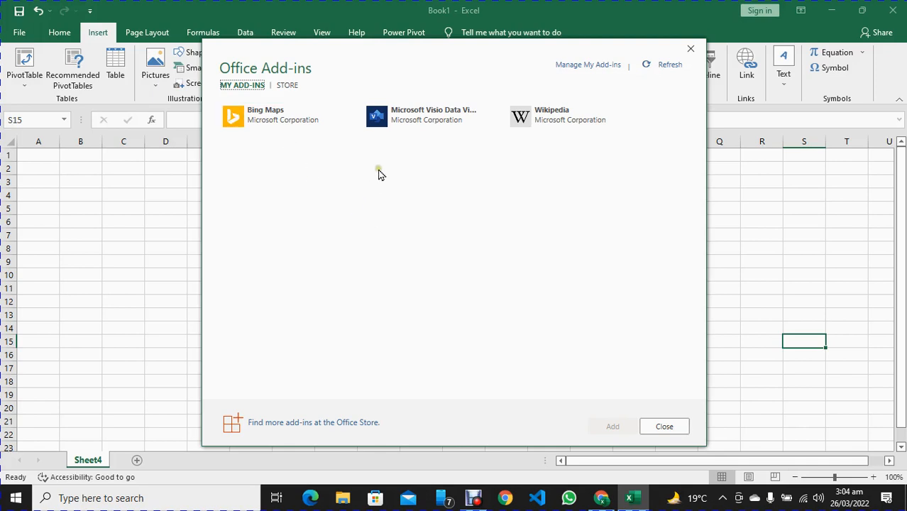
left_click(551, 121)
left_click(614, 428)
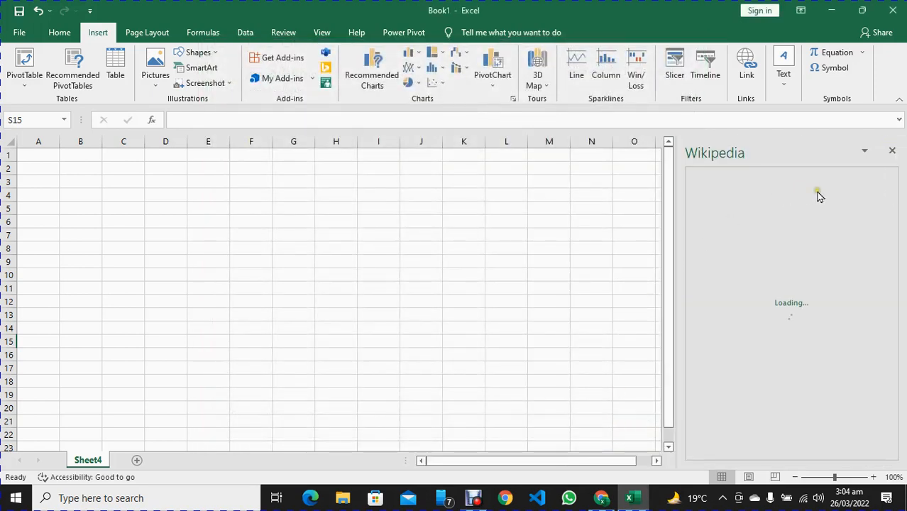
Search the Wikipedia add-in for Pakistan
left_click(788, 221)
type("Pakistan")
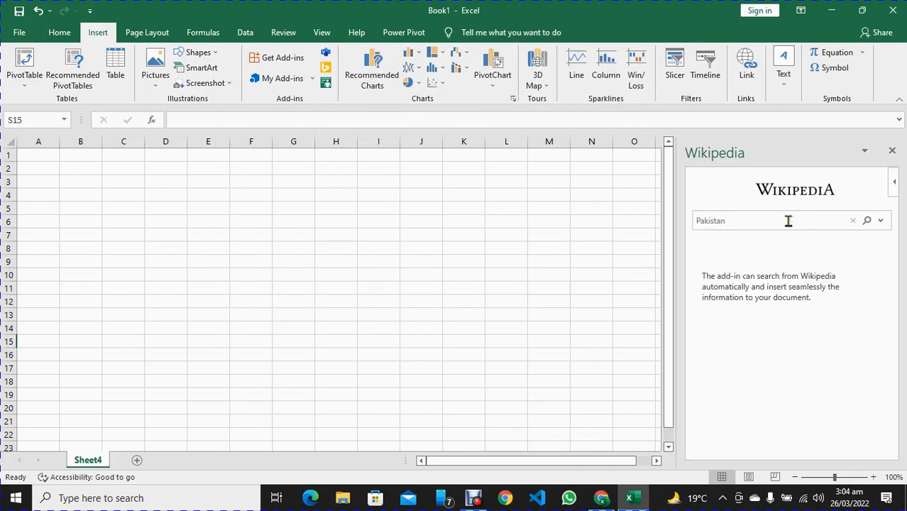
key("Return")
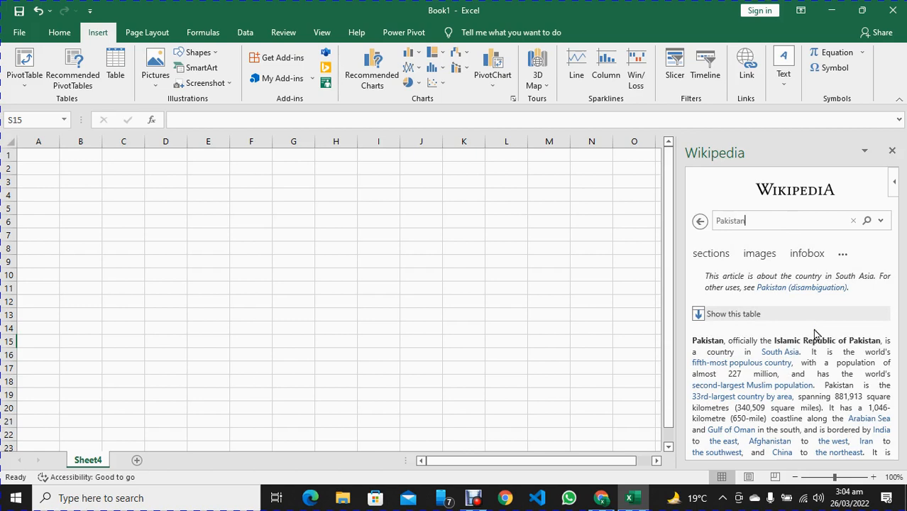
Insert the Pakistan article's first image on the worksheet, shrunk to cover about cells A1 to D16
left_click(755, 254)
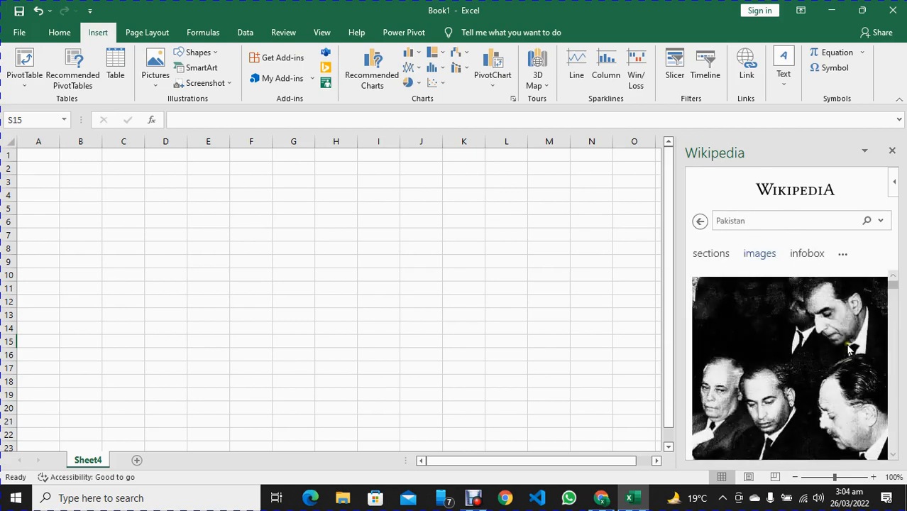
left_click_drag(816, 338, 153, 206)
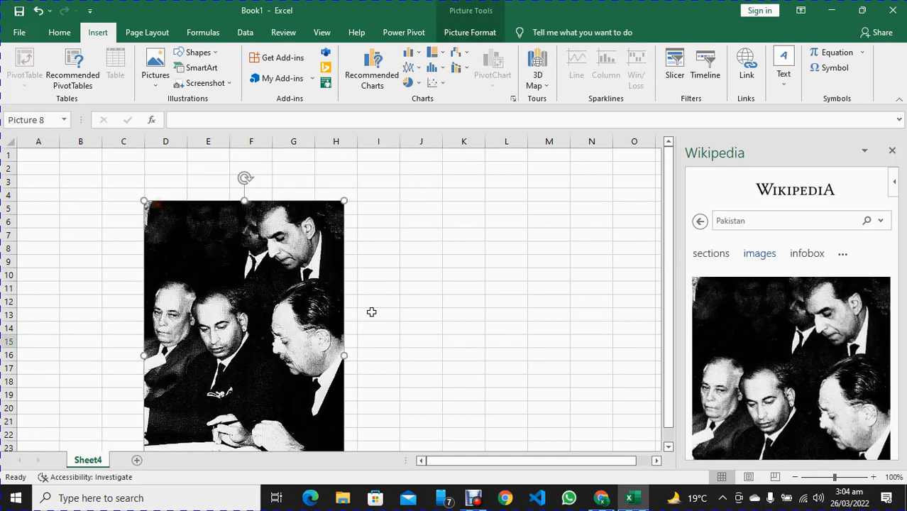
left_click_drag(288, 158, 173, 259)
left_click_drag(144, 367, 81, 265)
Insert the opening lines of the Wikipedia article on Pakistan into cell F2
left_click(707, 257)
scroll(822, 320, "down", 2)
scroll(822, 320, "up", 2)
left_click(725, 290)
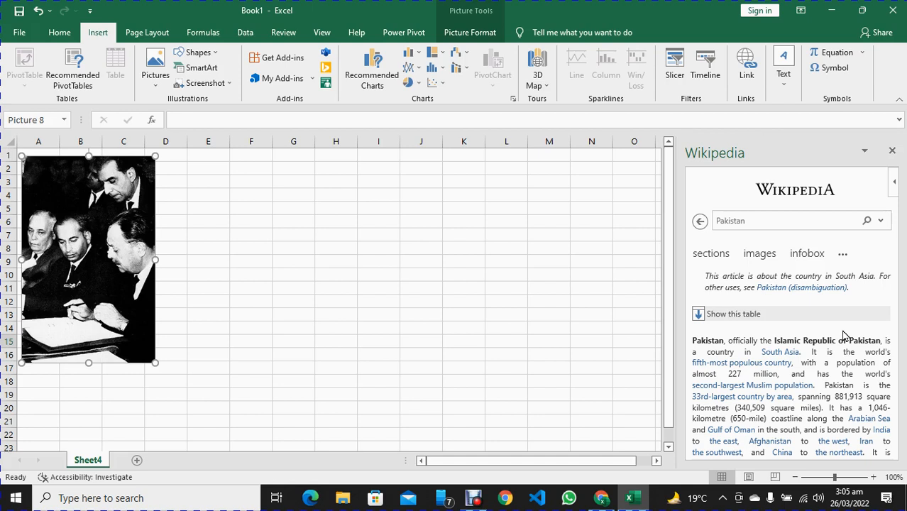
left_click_drag(692, 341, 872, 420)
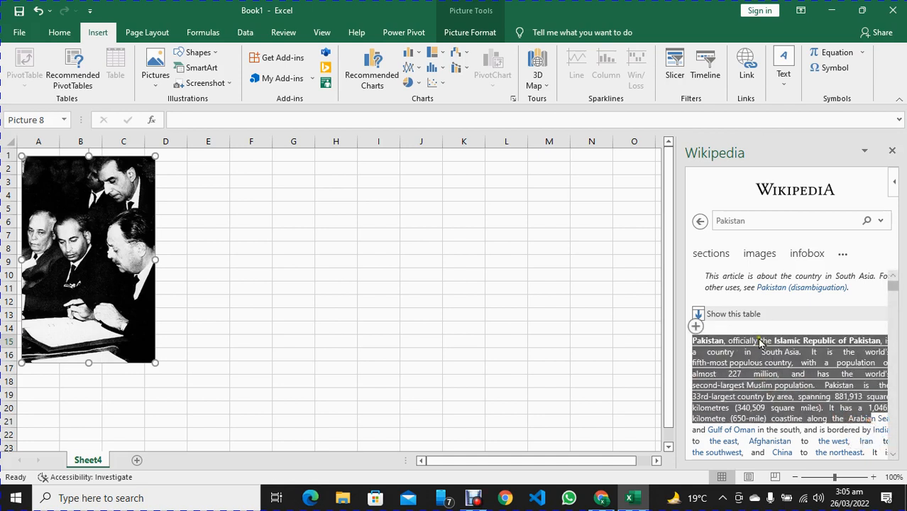
left_click_drag(765, 351, 263, 171)
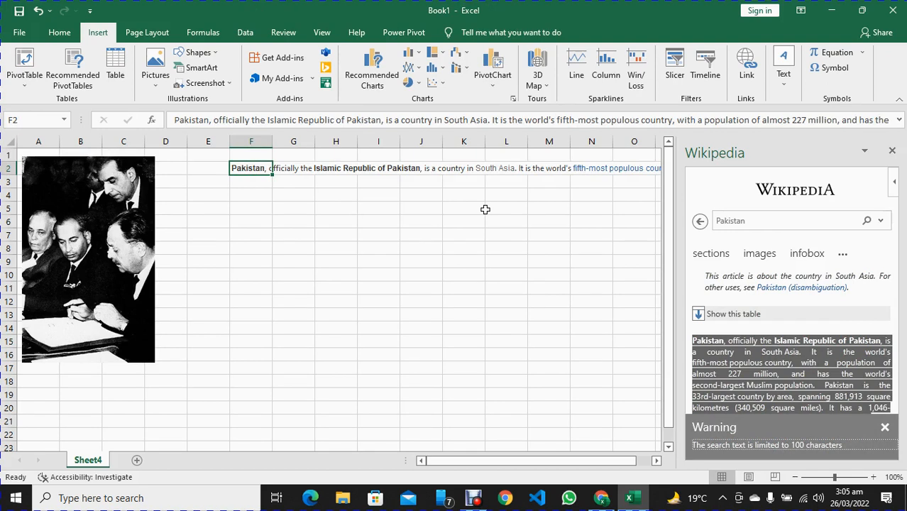
Close the Wikipedia add-in and clear the worksheet of the article text in F2 and the inserted image
left_click(892, 153)
key("Delete")
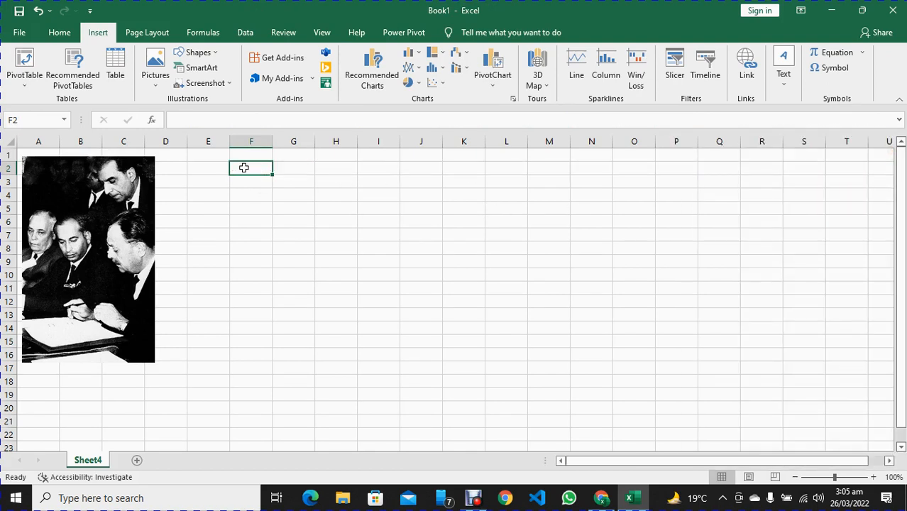
left_click(108, 222)
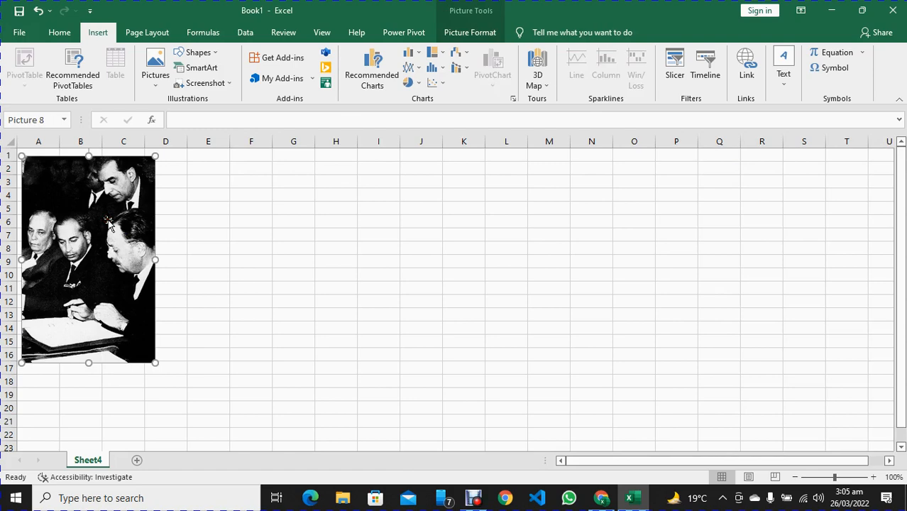
key("Delete")
Look through the add-in categories in the Office Add-ins store, and close the store
left_click(283, 58)
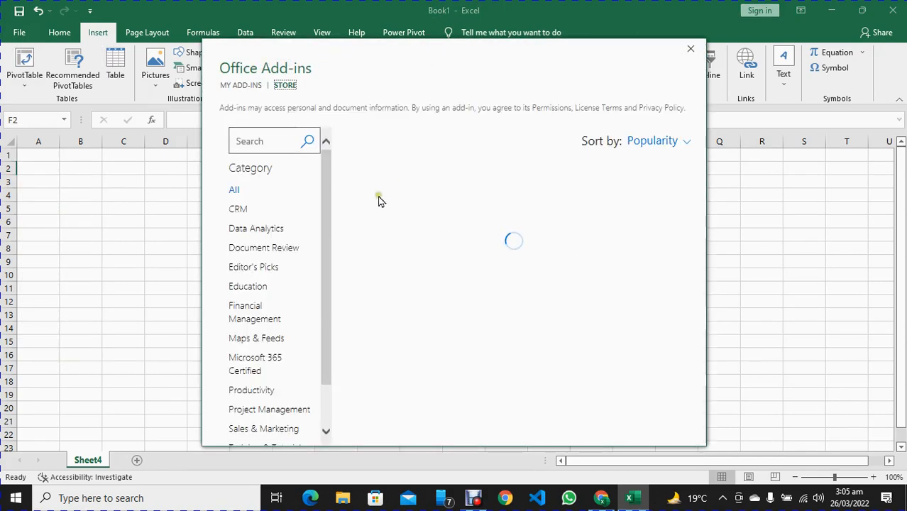
left_click_drag(326, 199, 330, 222)
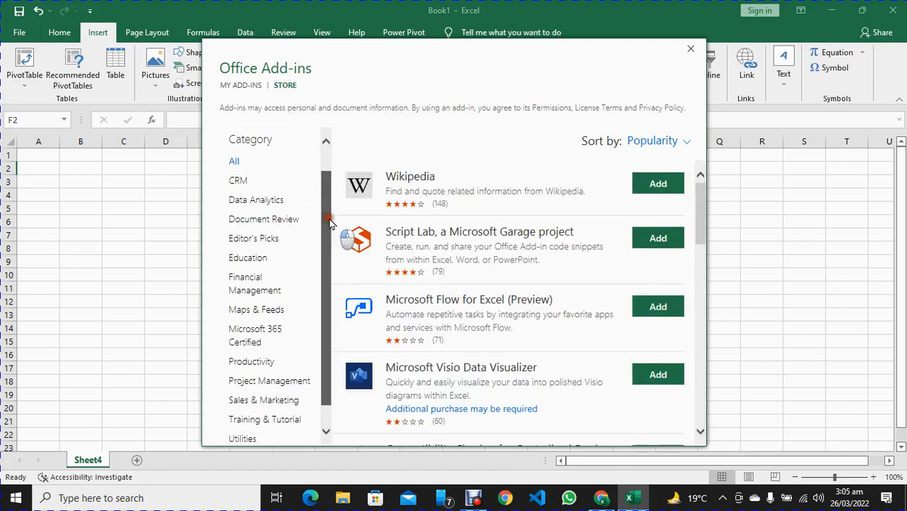
left_click_drag(330, 223, 330, 223)
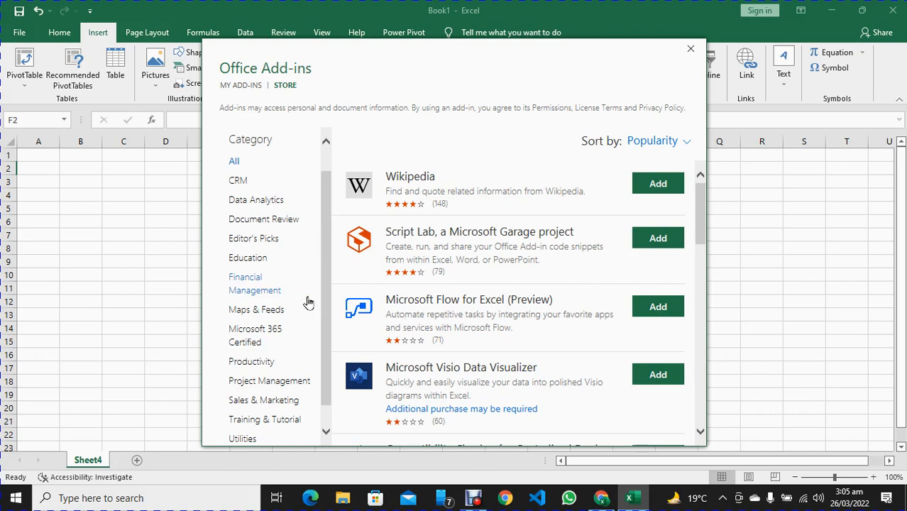
left_click(691, 50)
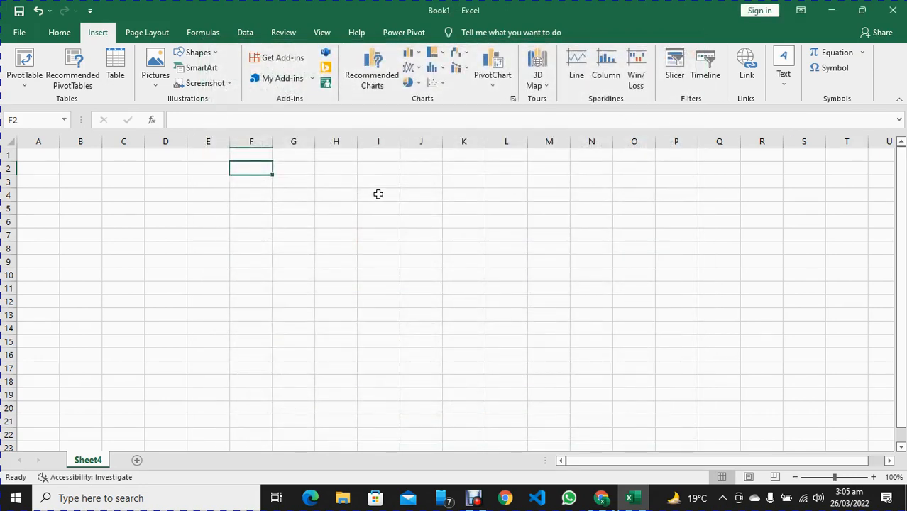
left_click(292, 82)
Enter the column headers Product in cell A1 and Sales in cell B1
left_click(42, 160)
type("P")
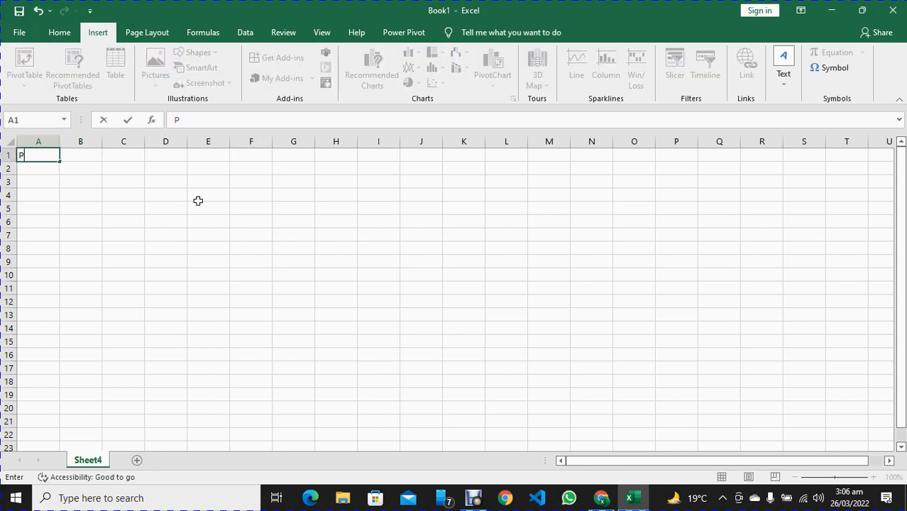
type("roduct")
left_click(86, 153)
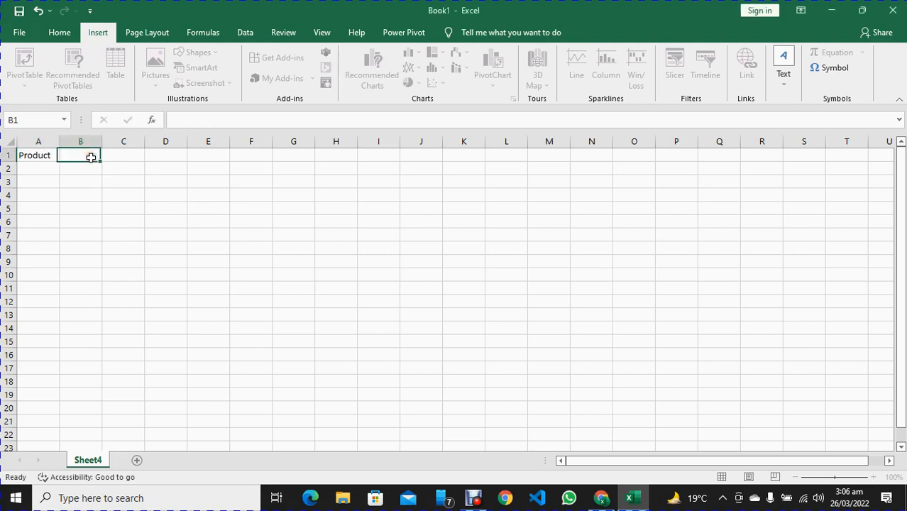
type("Sales")
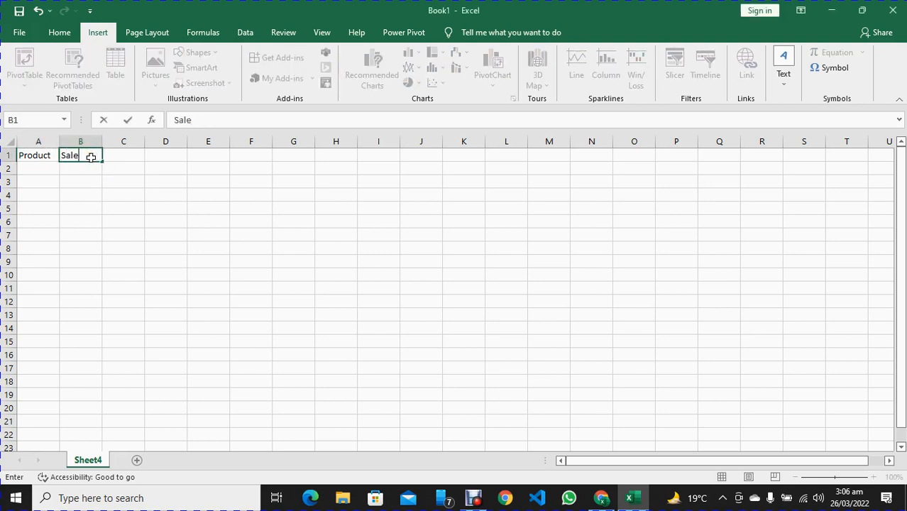
key("Return")
Enter A1 in cell A2 and fill the product series down to A8 in cell A9
key("Left")
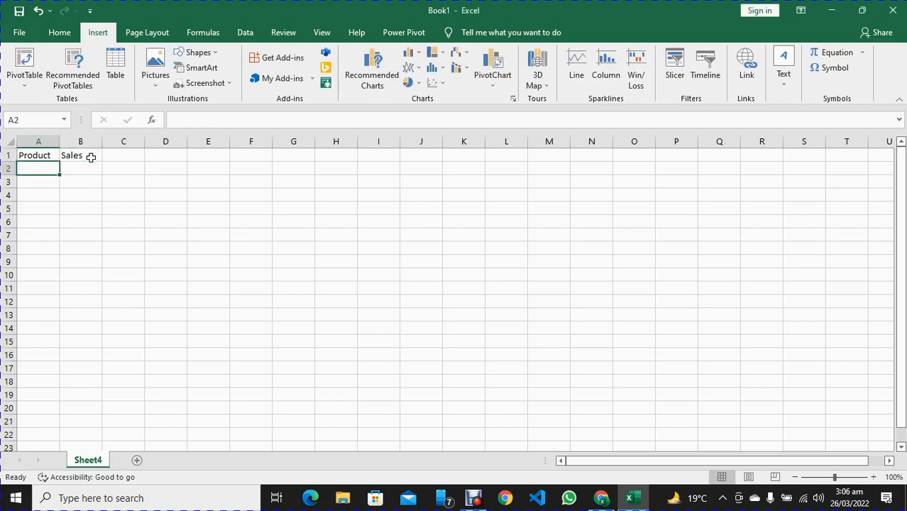
type("A")
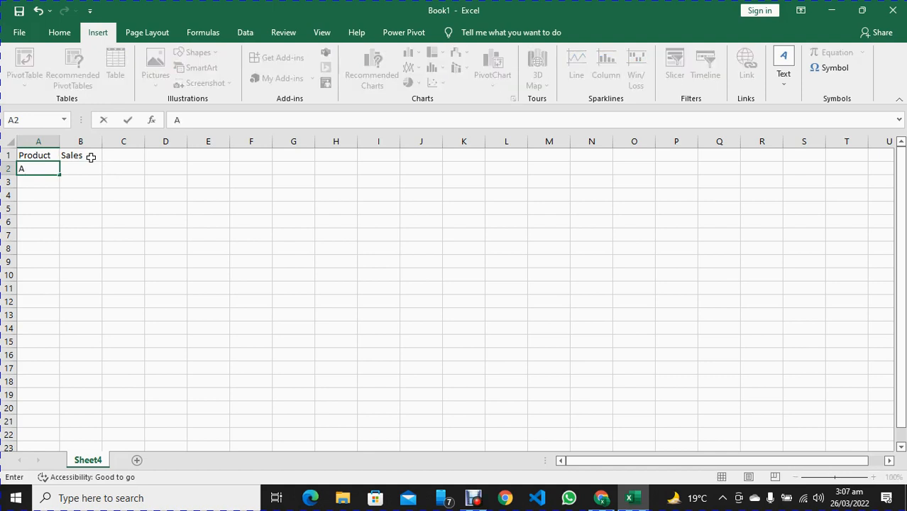
type("1")
key("Return")
left_click(46, 168)
left_click_drag(60, 175, 66, 264)
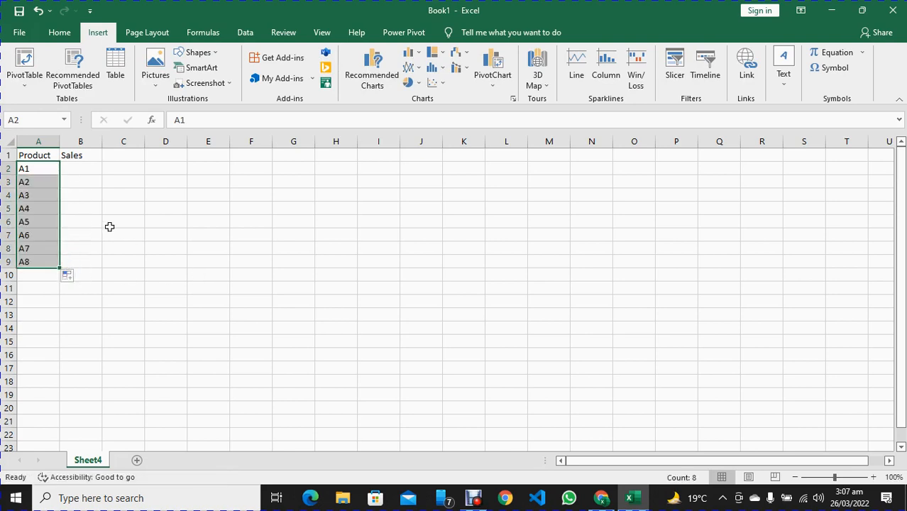
Enter 100 as the first sales value in cell B2
left_click(91, 173)
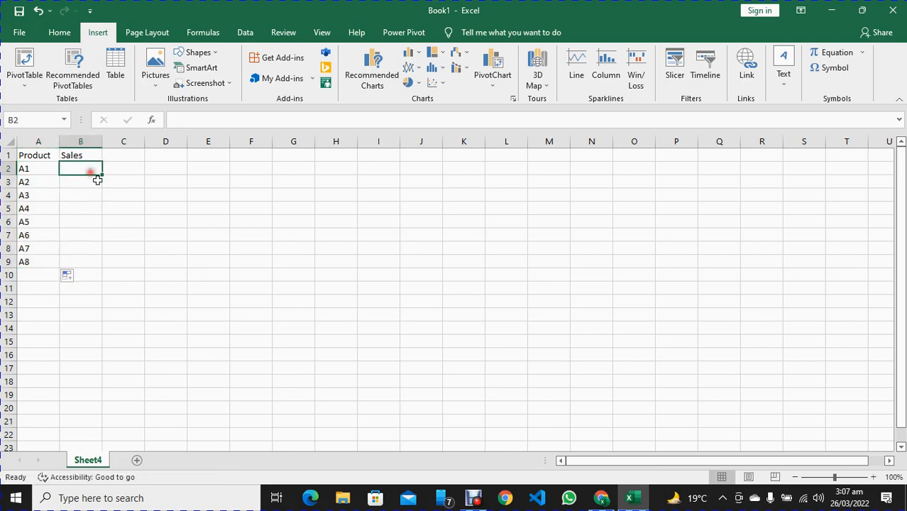
type("100")
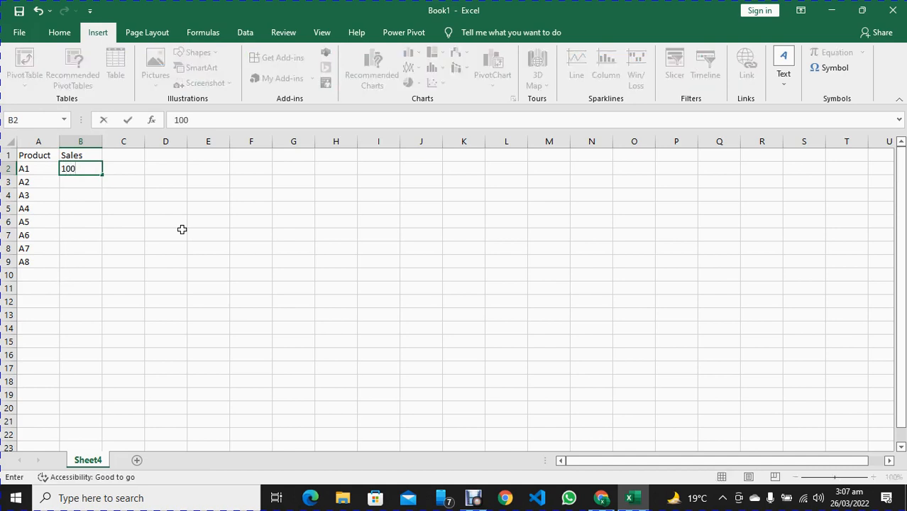
key("Return")
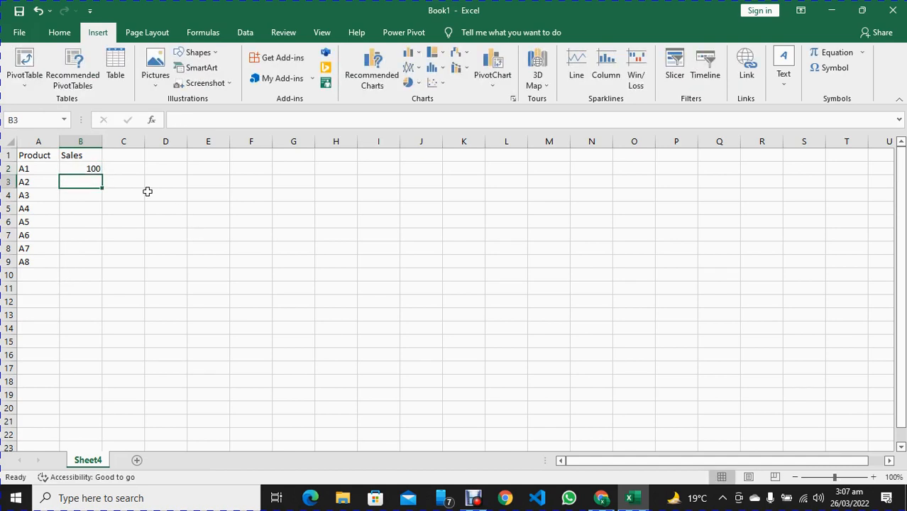
left_click(89, 167)
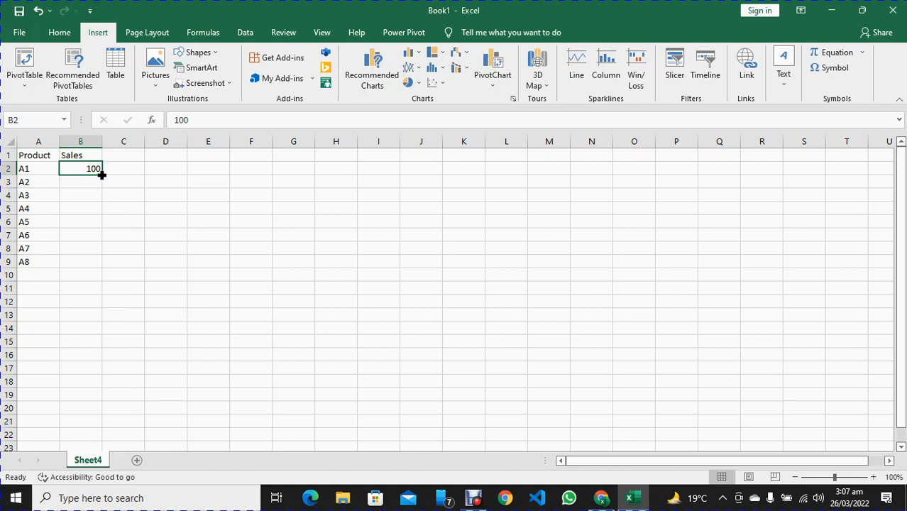
mouse_move(101, 171)
left_mouse_down()
mouse_move(96, 272)
mouse_move(90, 172)
left_mouse_up()
Enter the formula =SUM(B2+50) in cell B3 and fill it down to B9
left_click(92, 184)
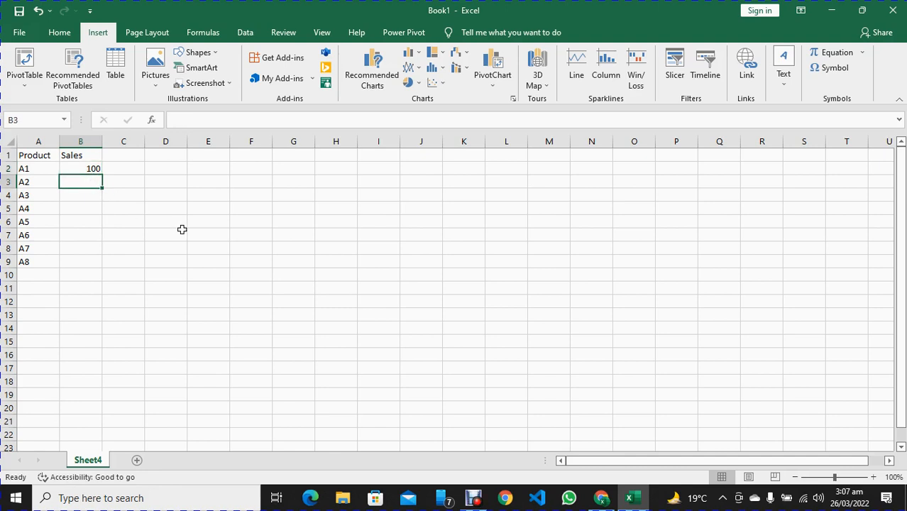
type("=")
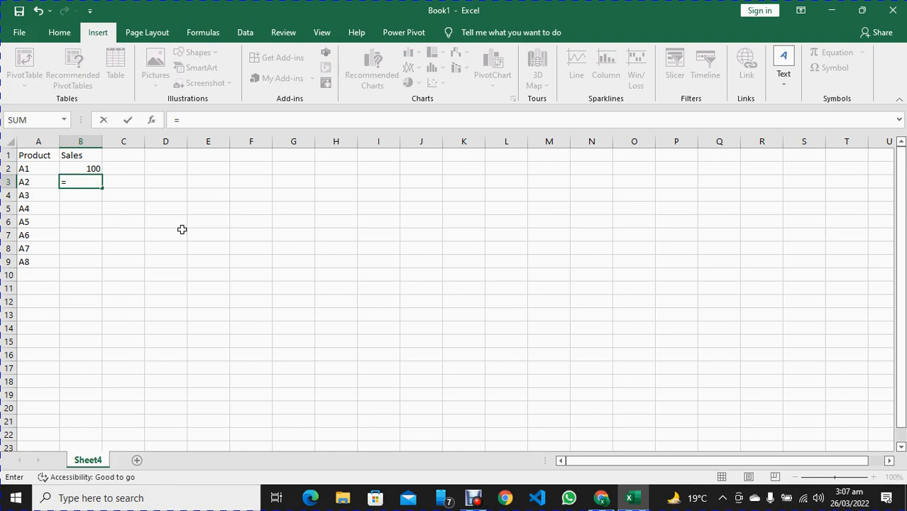
type("sum(")
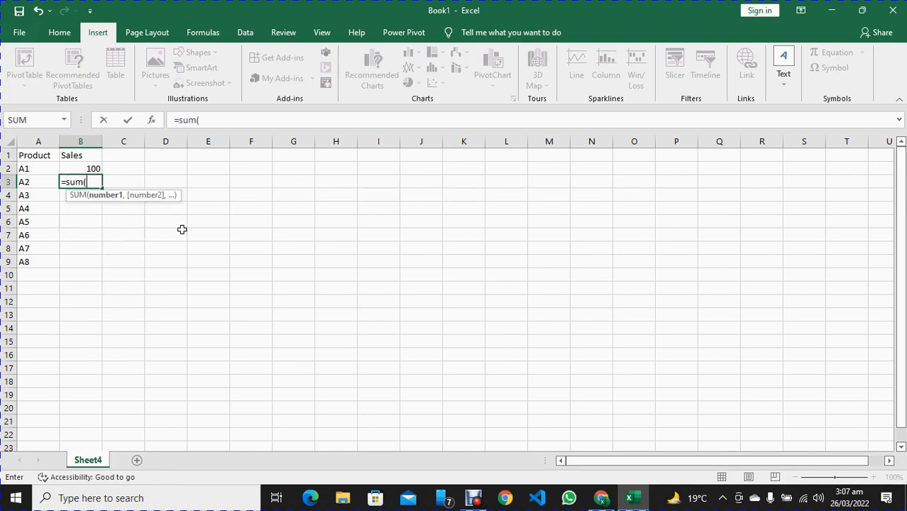
left_click(78, 168)
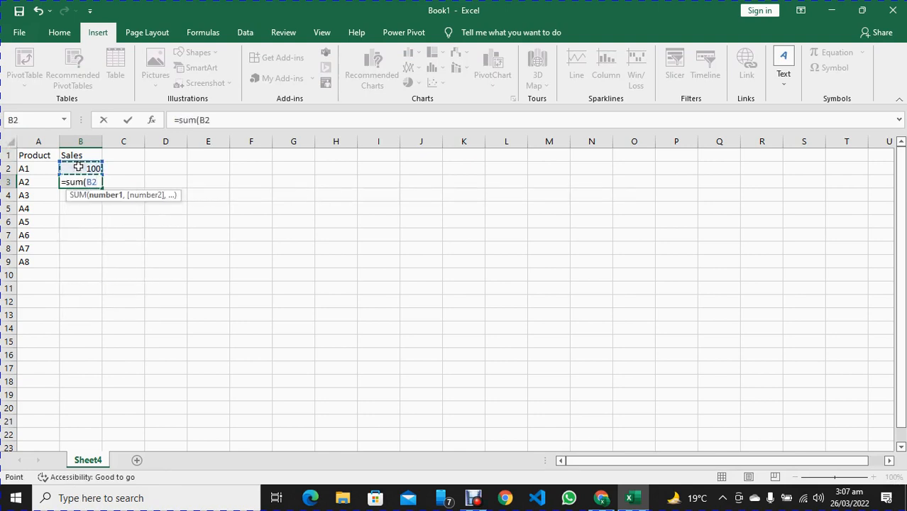
type("+50)")
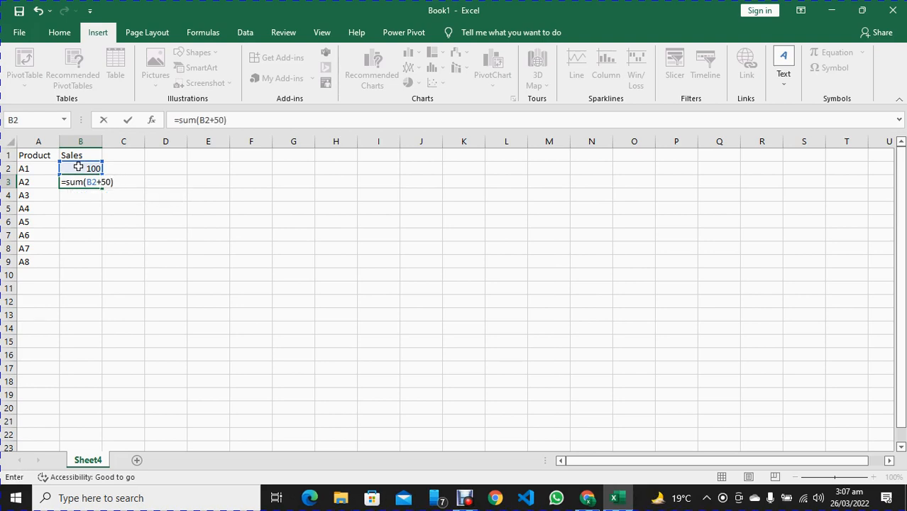
key("Return")
left_click(88, 181)
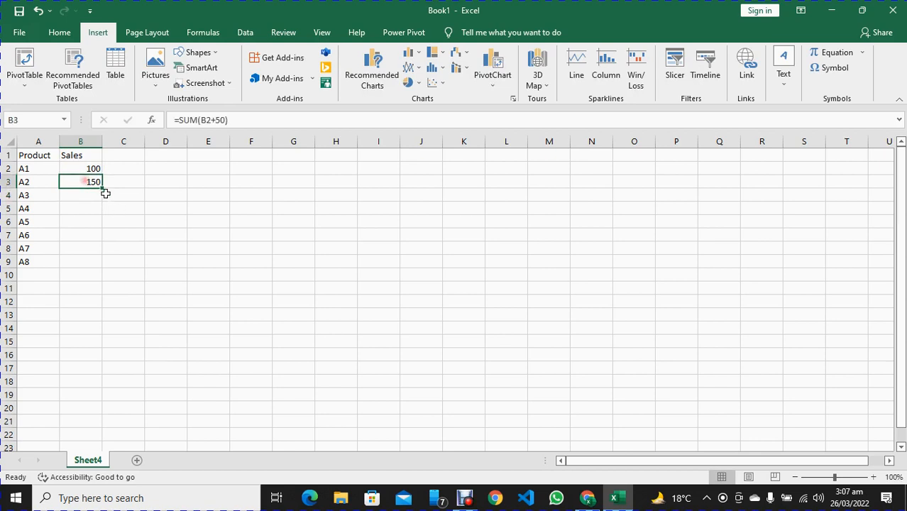
left_click_drag(102, 188, 104, 274)
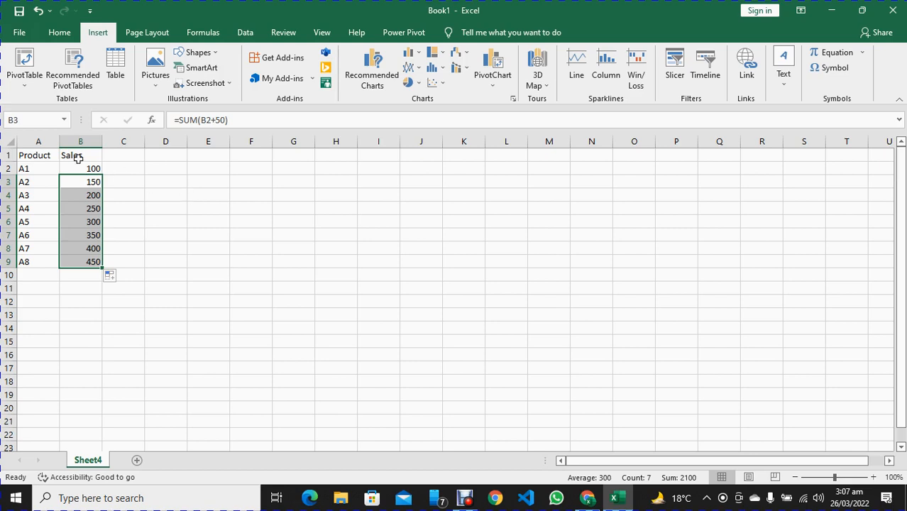
Insert the recommended Pareto chart for the Product and Sales data in columns A and B
left_click_drag(34, 142, 76, 143)
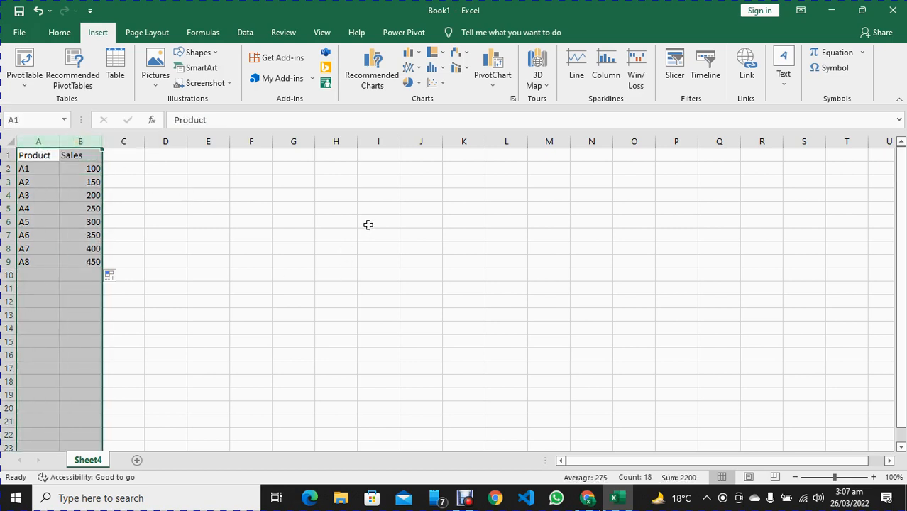
left_click(377, 79)
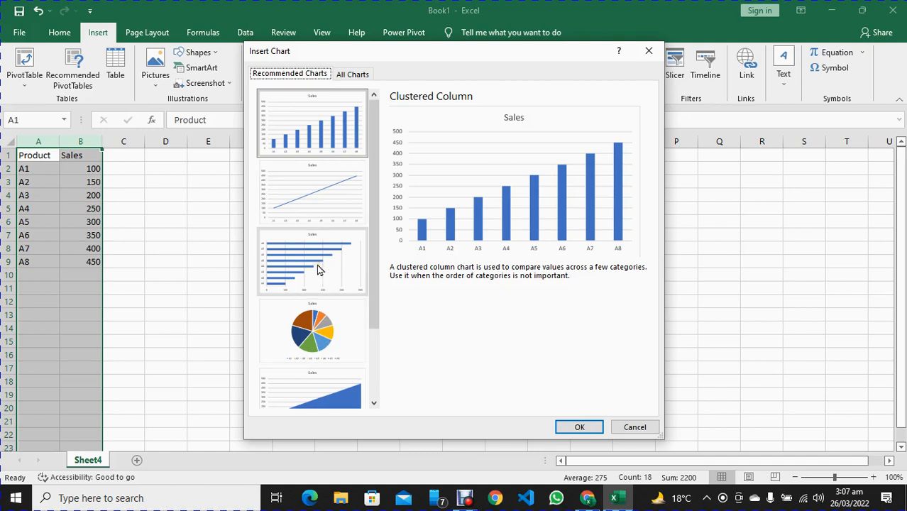
left_click(292, 131)
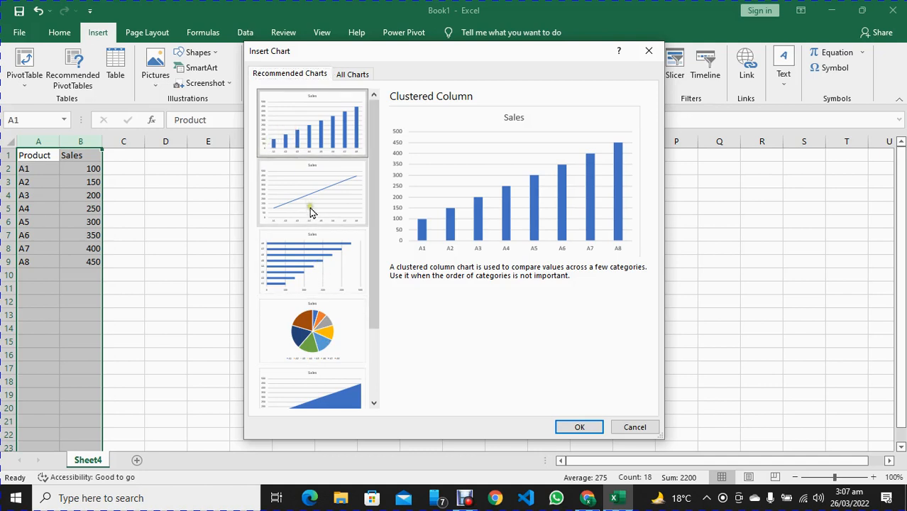
scroll(323, 312, "down", 3)
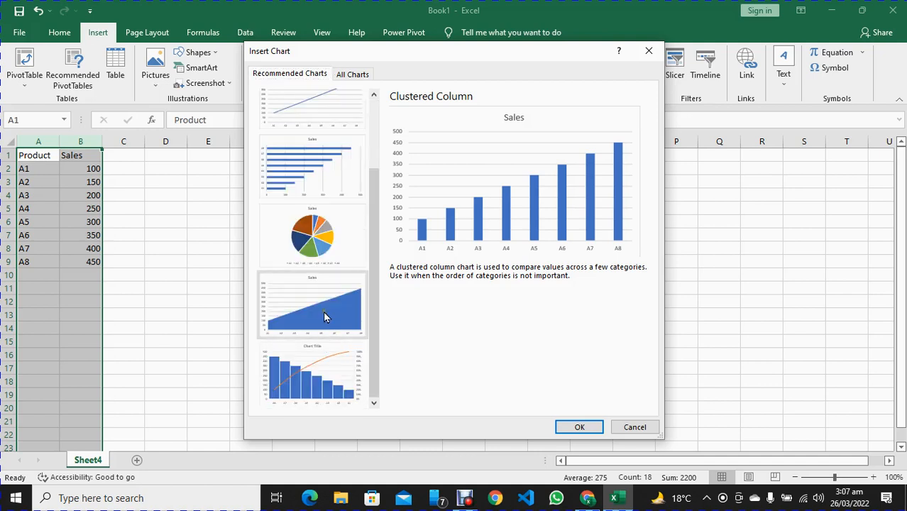
left_click(297, 384)
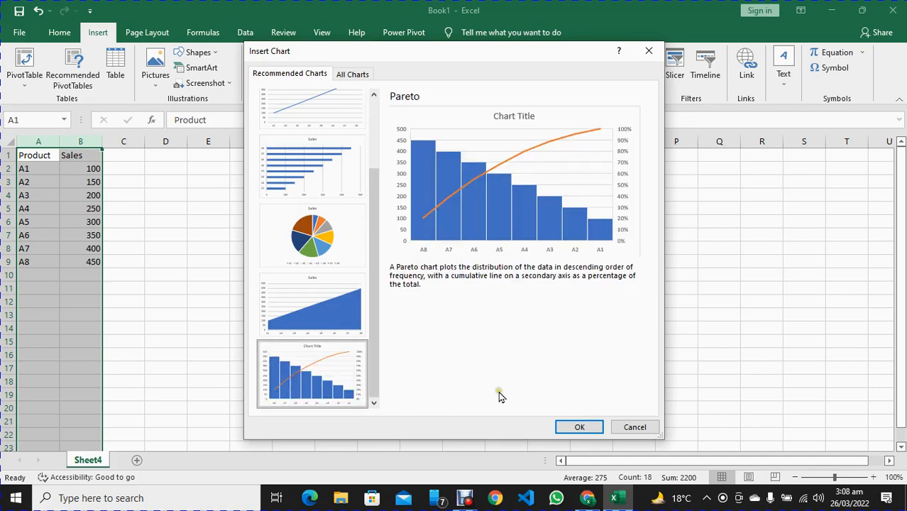
left_click(578, 427)
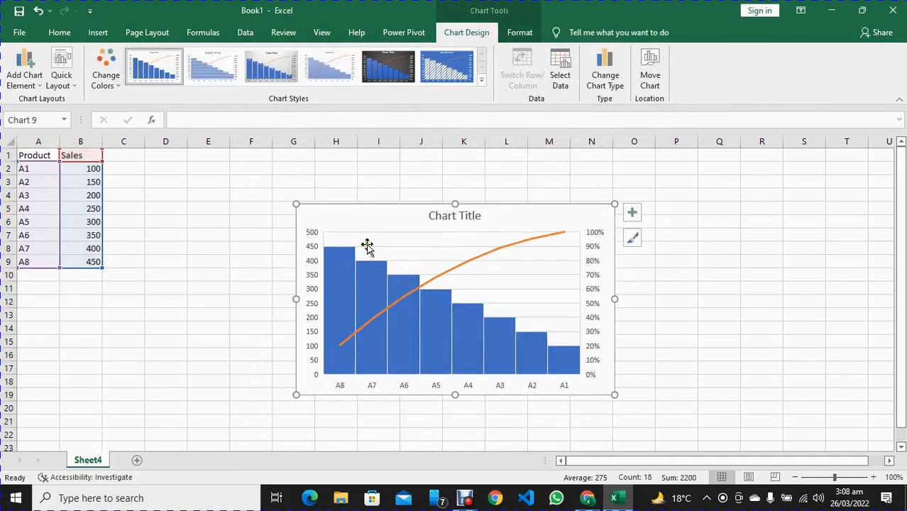
Move the Pareto chart closer to the data table and apply the chart style with the dark background
left_click_drag(409, 211, 272, 177)
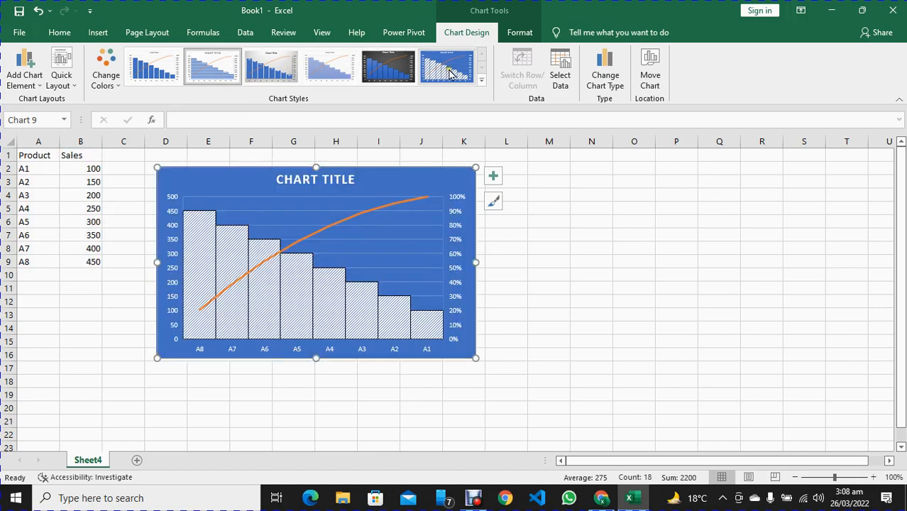
left_click(393, 68)
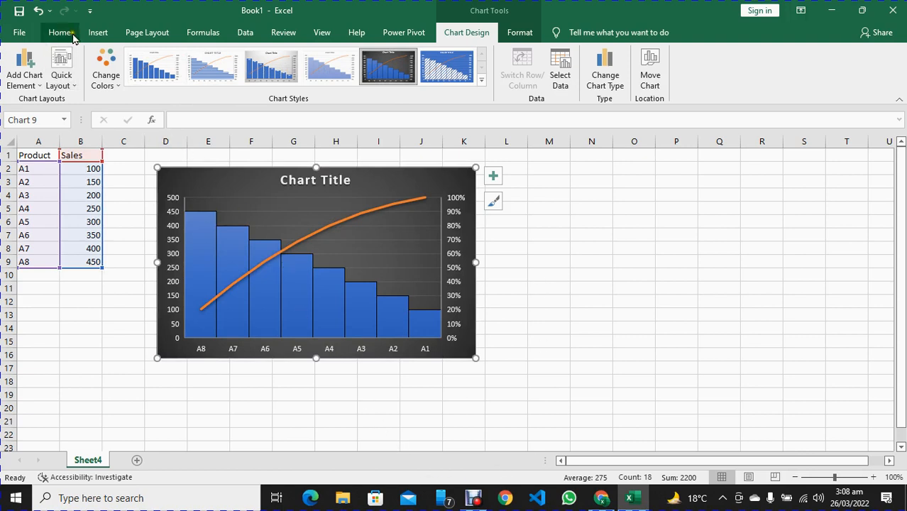
Delete the Pareto chart and select cell C2 next to the data
left_click(98, 35)
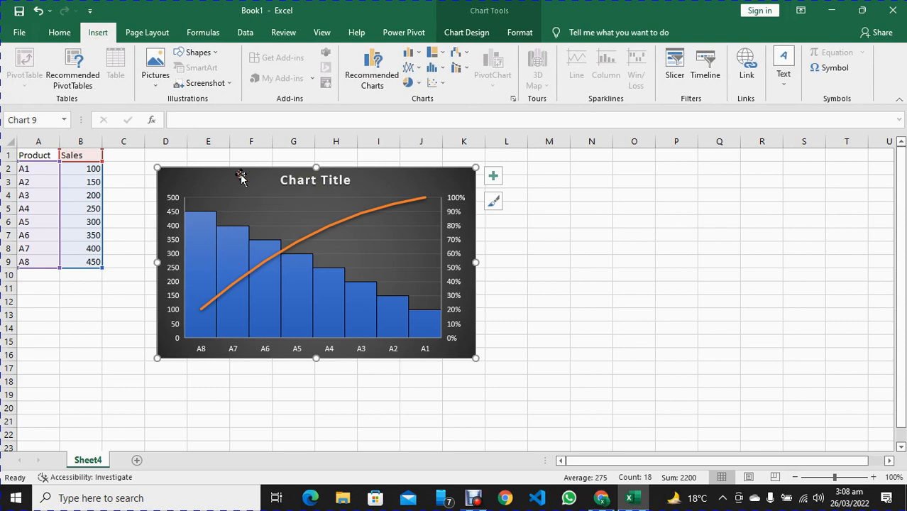
key("Delete")
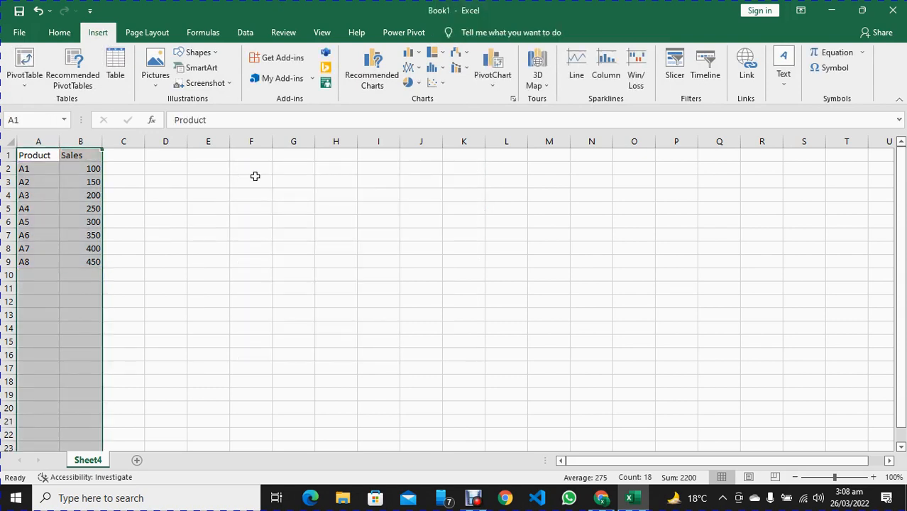
left_click(254, 179)
left_click(138, 169)
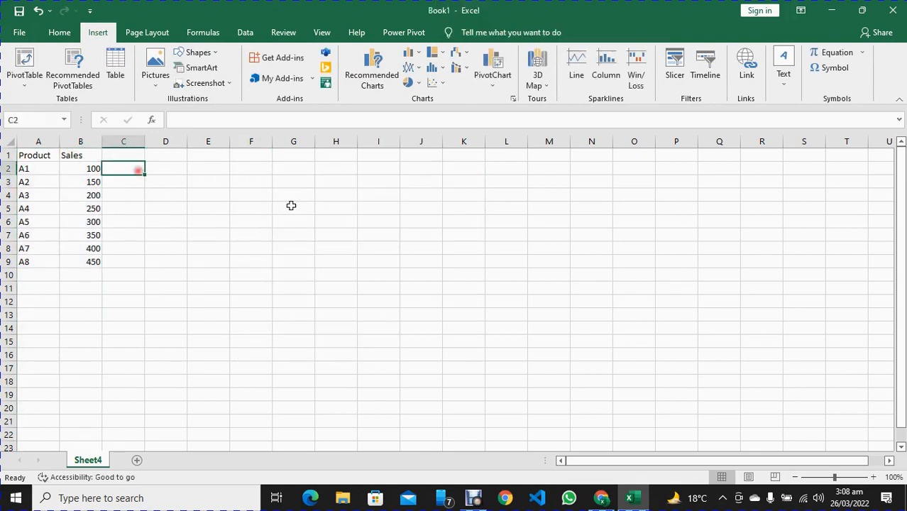
Look through the column and bar, line and area, pie, hierarchy and statistical chart types for the sales data
left_click(416, 56)
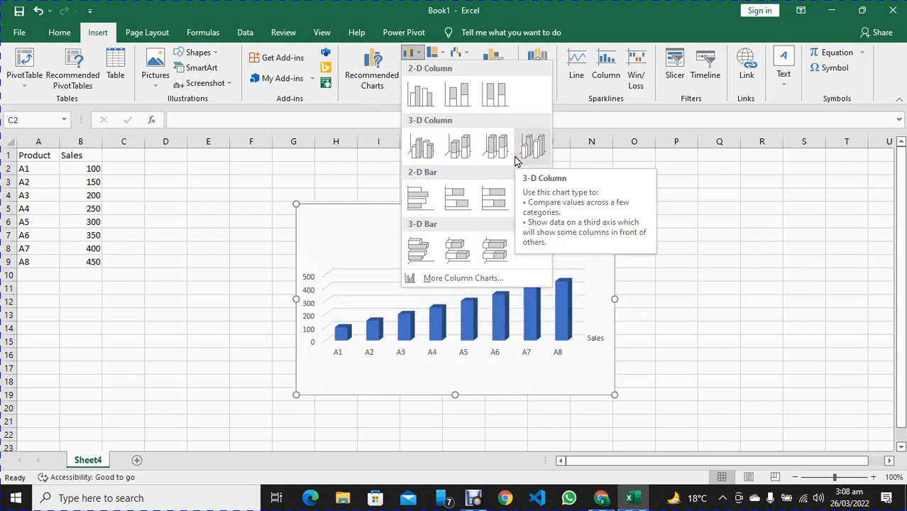
left_click(414, 55)
left_click(416, 68)
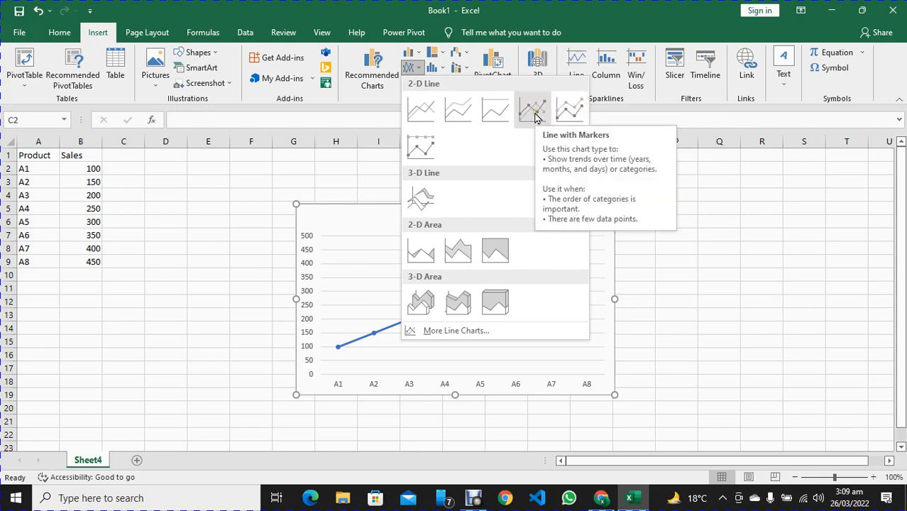
left_click(379, 102)
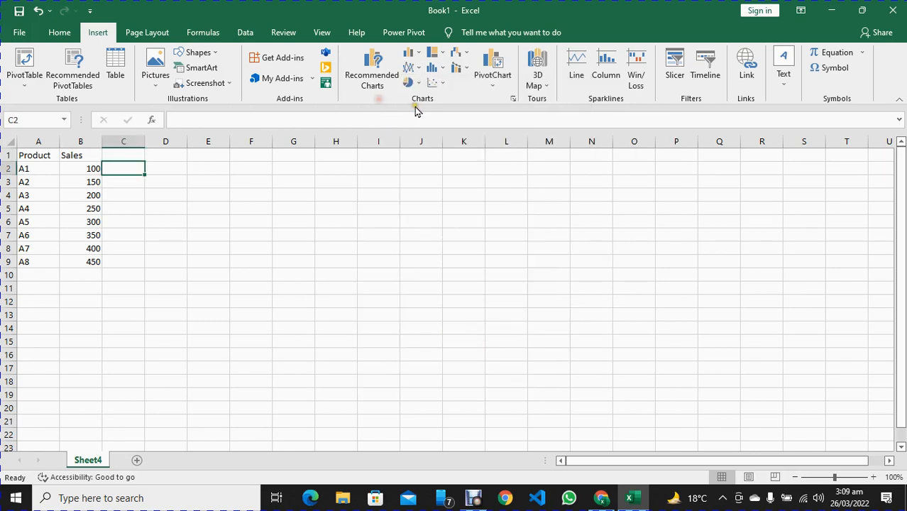
left_click(414, 84)
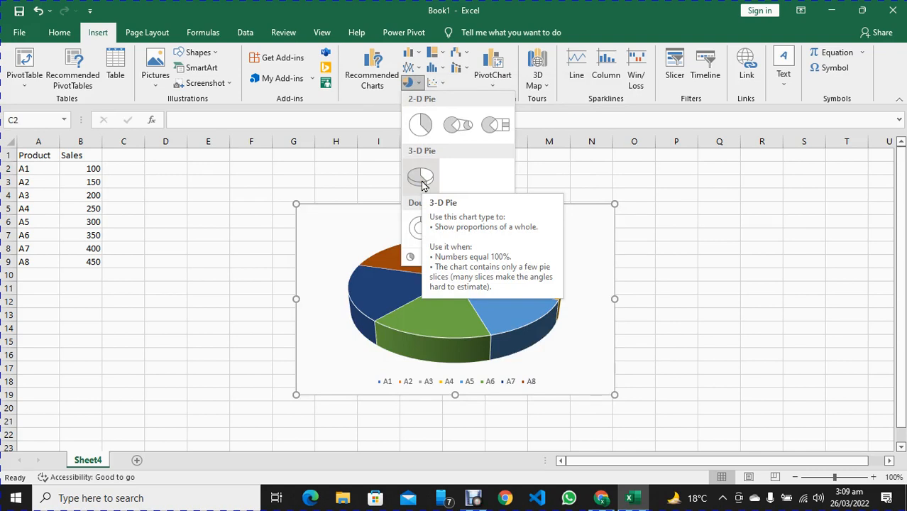
left_click(440, 53)
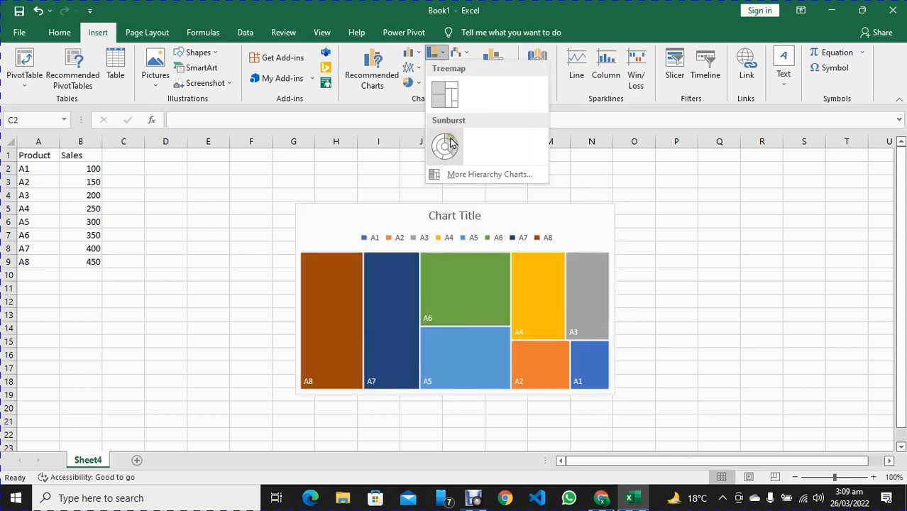
left_click(594, 197)
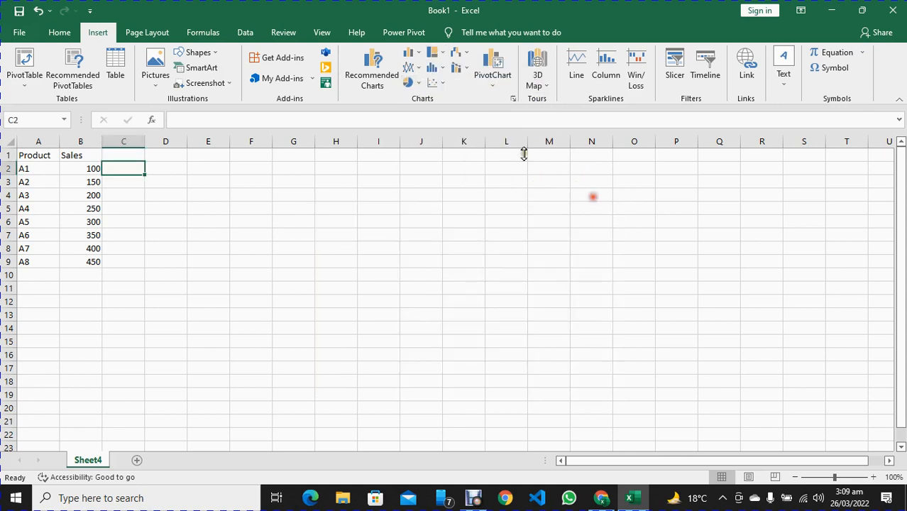
left_click(440, 68)
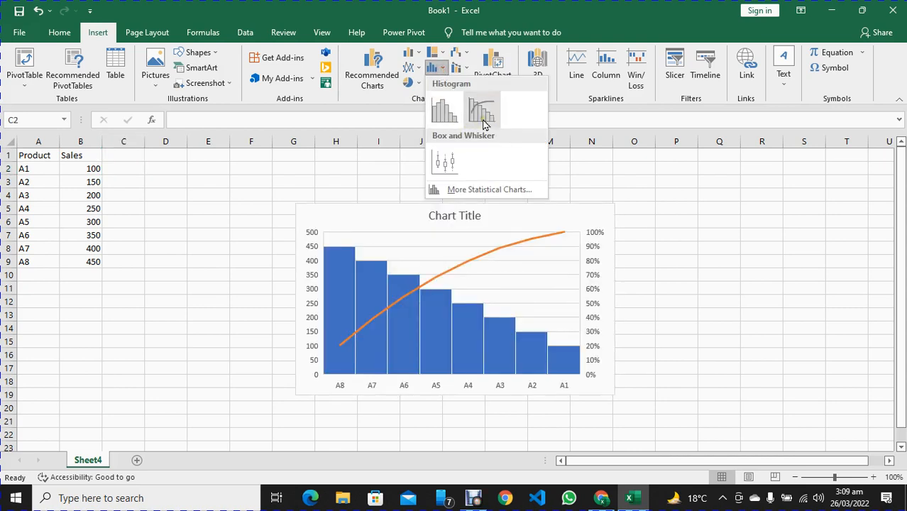
left_click(731, 189)
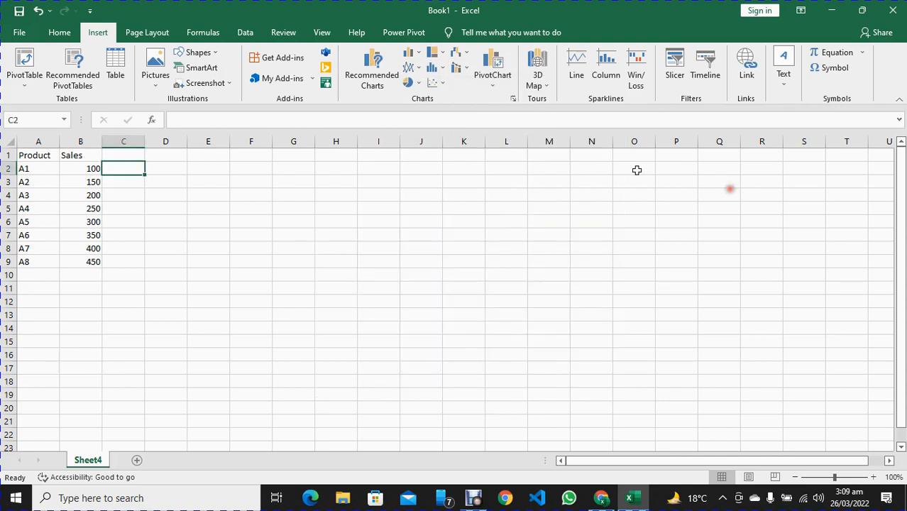
Insert a Scatter with Smooth Lines and Markers chart of the Product and Sales data
left_click(436, 83)
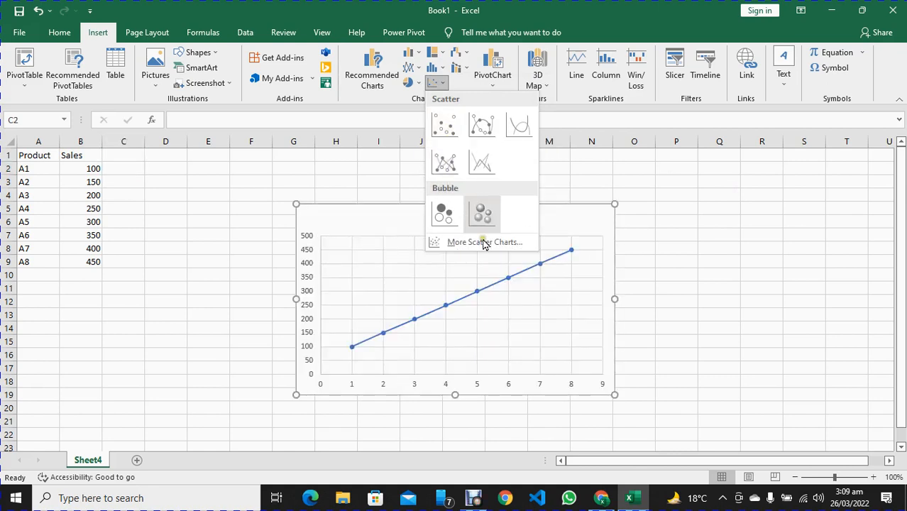
left_click(485, 132)
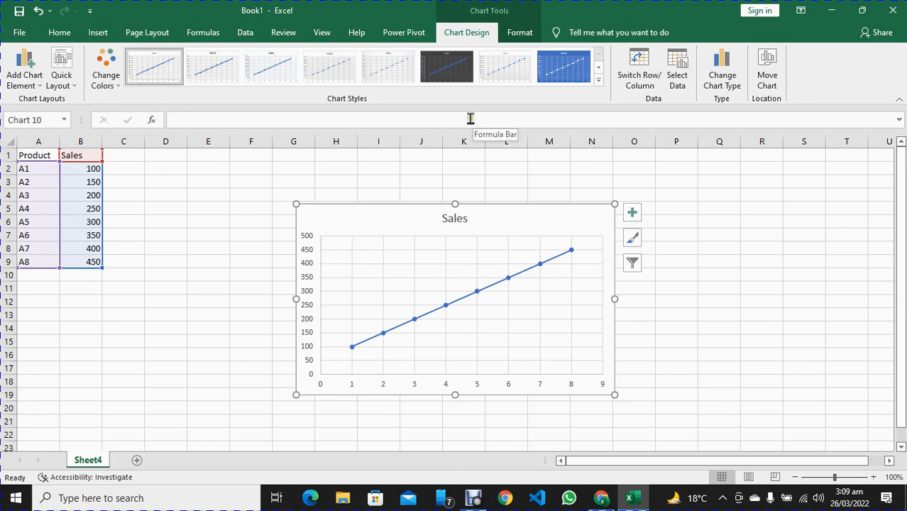
Look through the scatter and bubble, waterfall, stock, surface, radar and combo chart types for the sales data
left_click(64, 33)
left_click(86, 34)
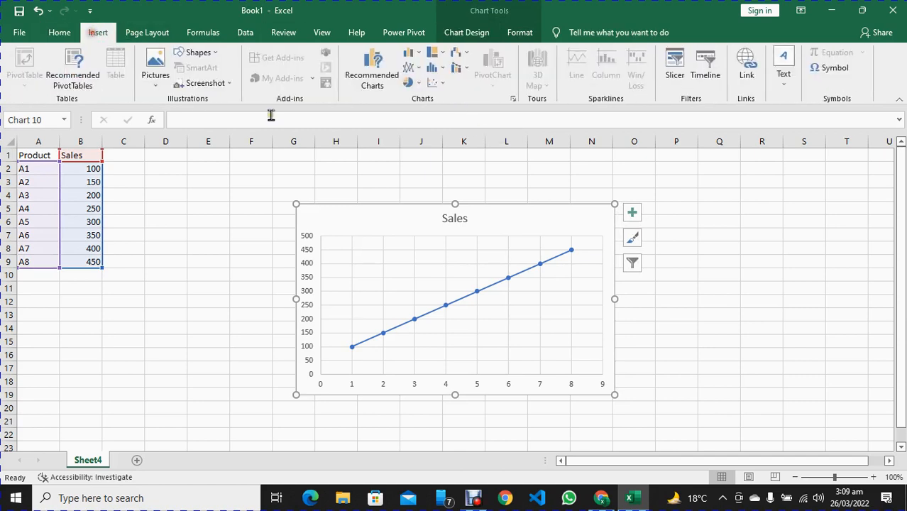
left_click(440, 83)
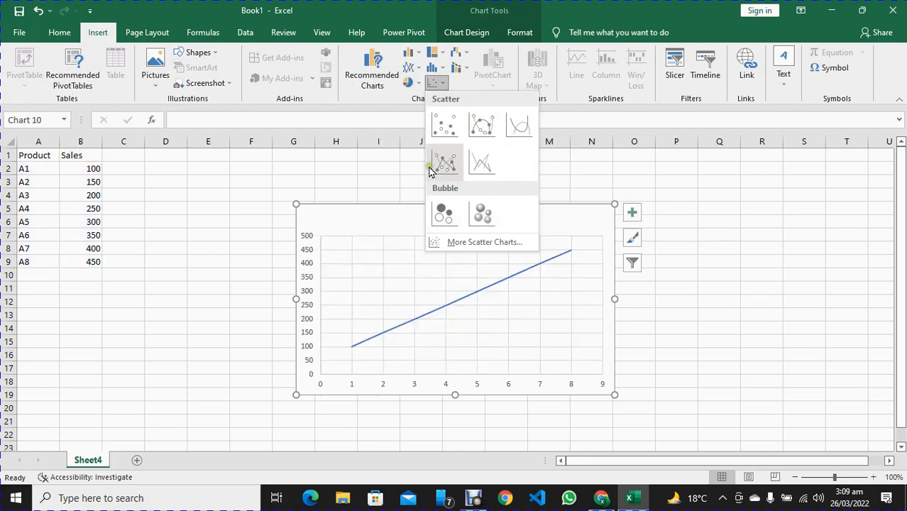
left_click(367, 230)
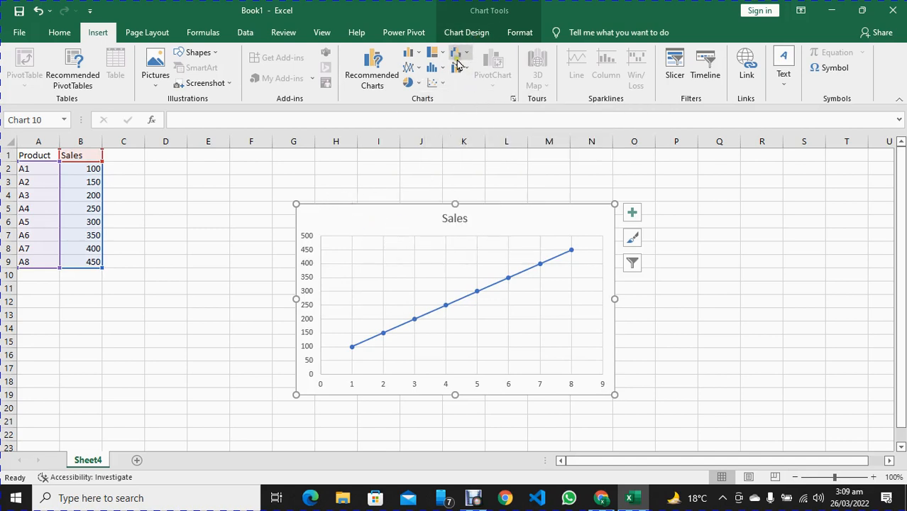
left_click(465, 57)
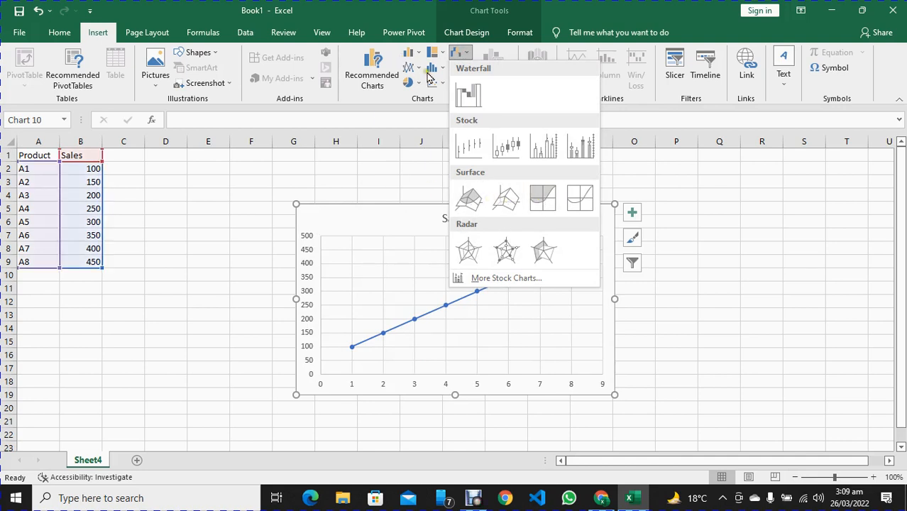
left_click(371, 183)
left_click(461, 66)
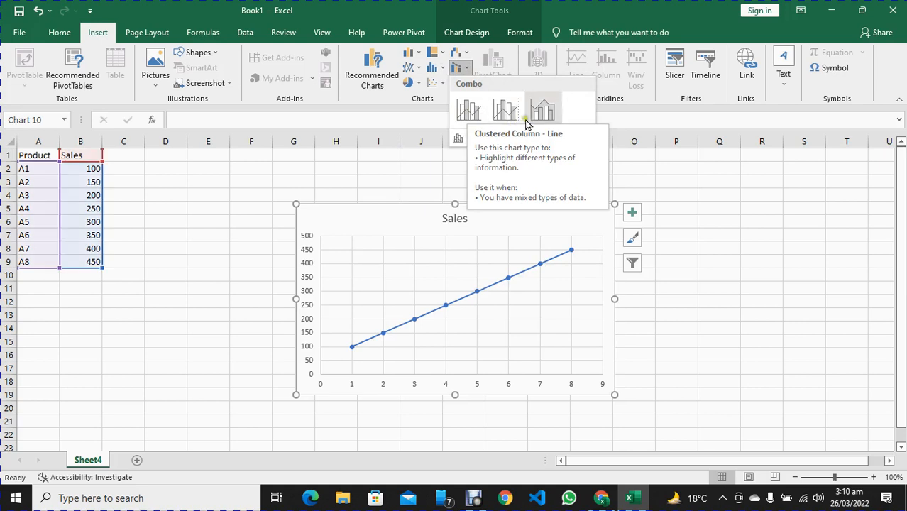
left_click(331, 216)
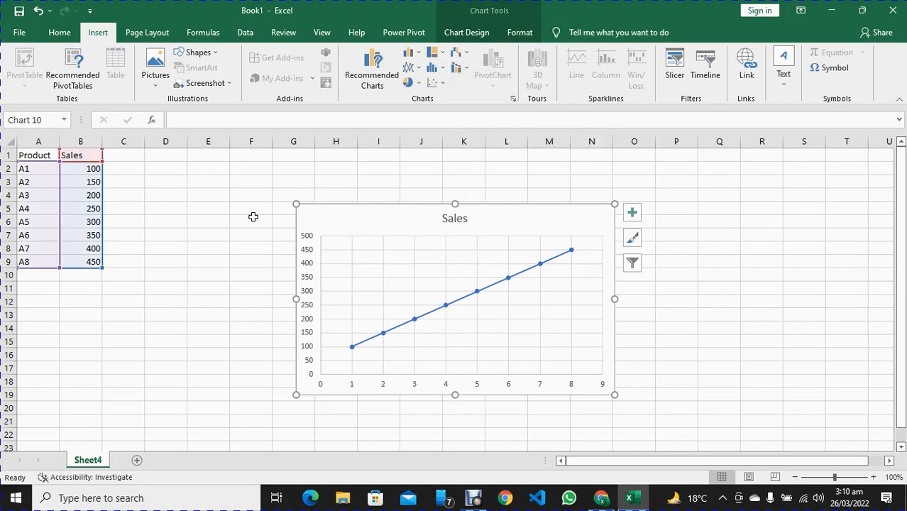
Delete the scatter chart and insert a blank row above the Product and Sales headers
left_click(320, 211)
key("Delete")
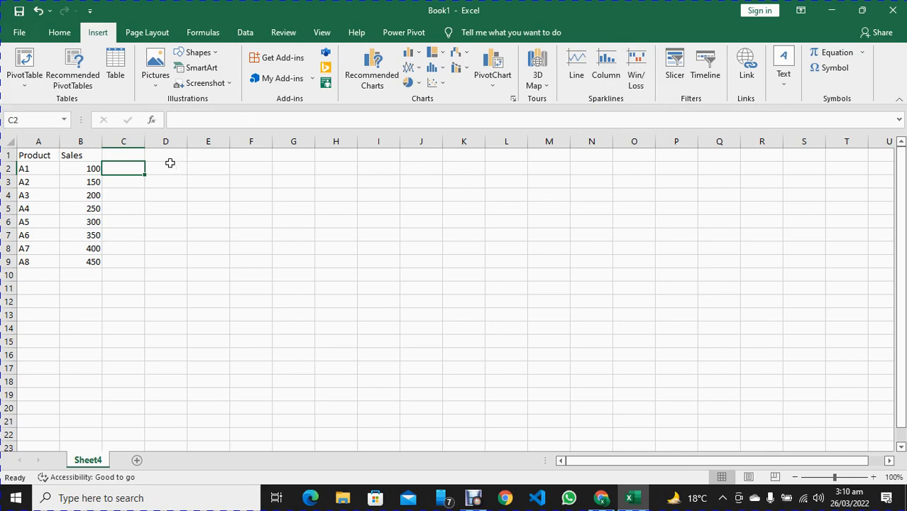
left_click(10, 154)
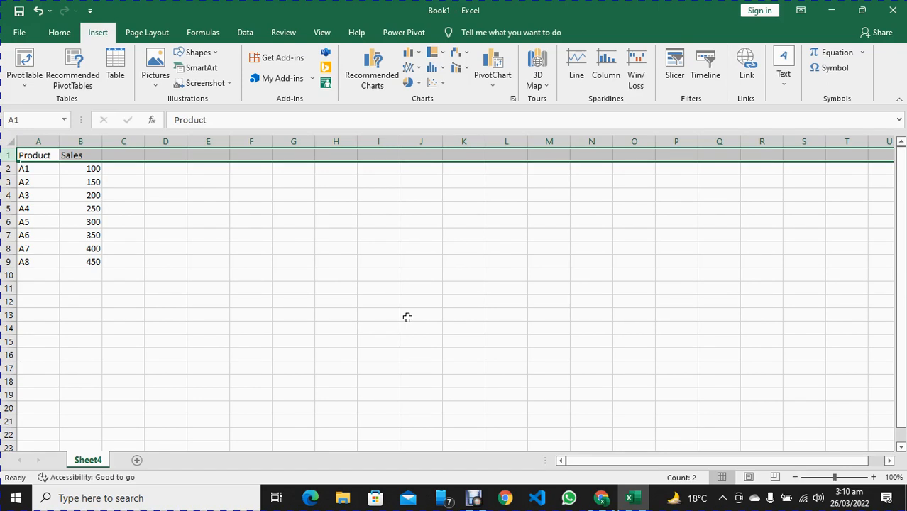
key("ctrl+shift+plus")
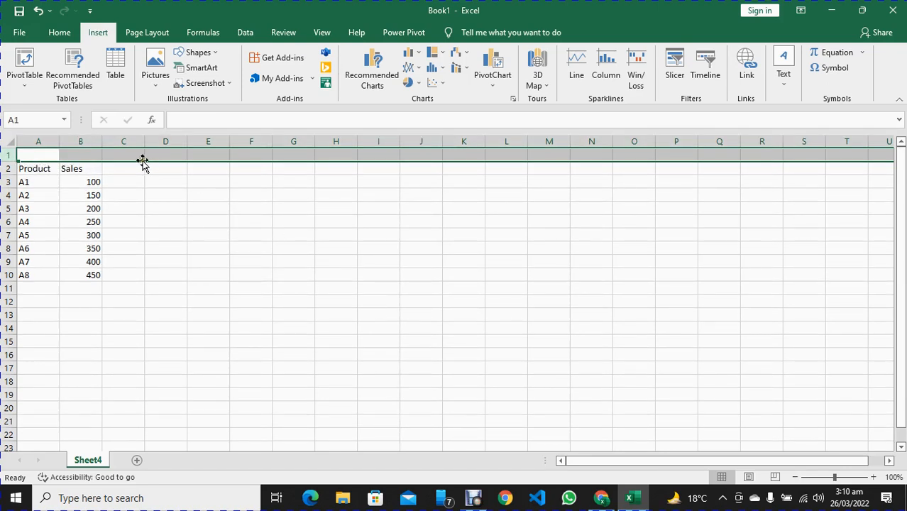
Enter Jan as the month label in cell B1 above the Sales header
left_click(90, 155)
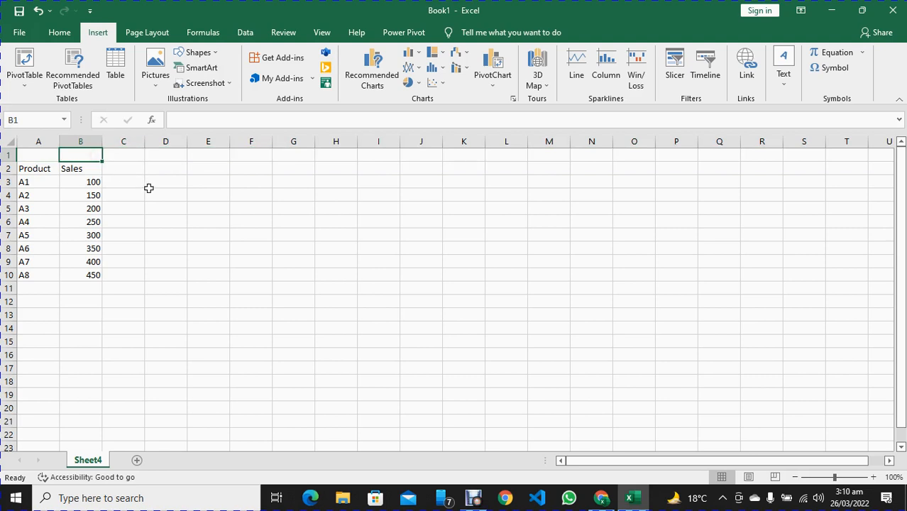
type("Month")
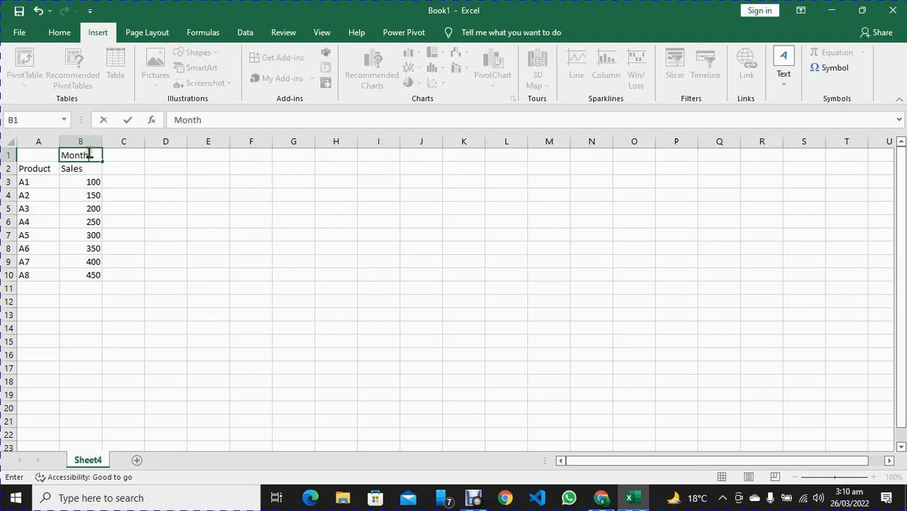
left_click_drag(91, 155, 66, 155)
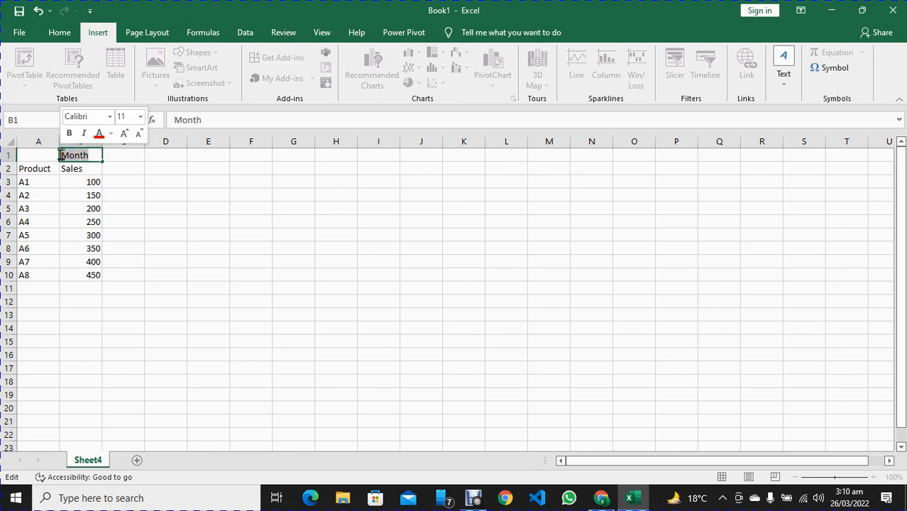
type("Jan")
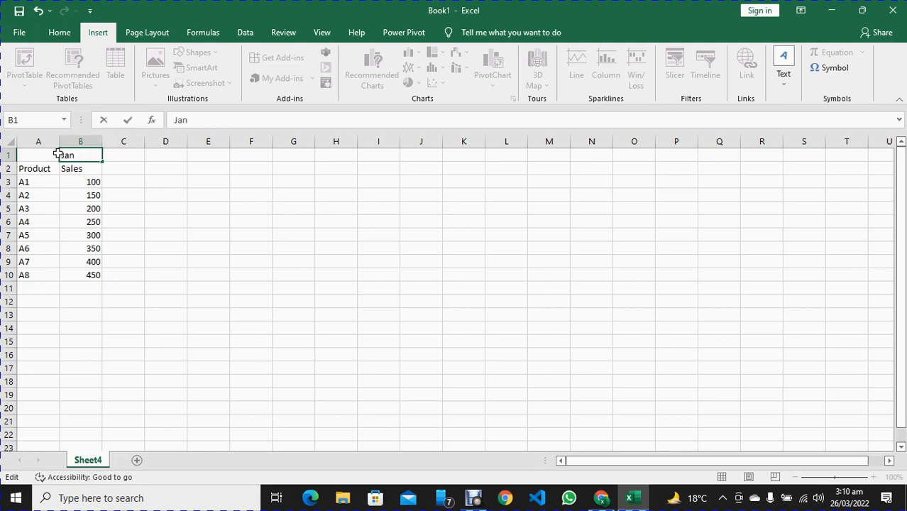
Enter the month labels Feb, March and April in cells C1, D1 and E1
left_click(128, 154)
type("F")
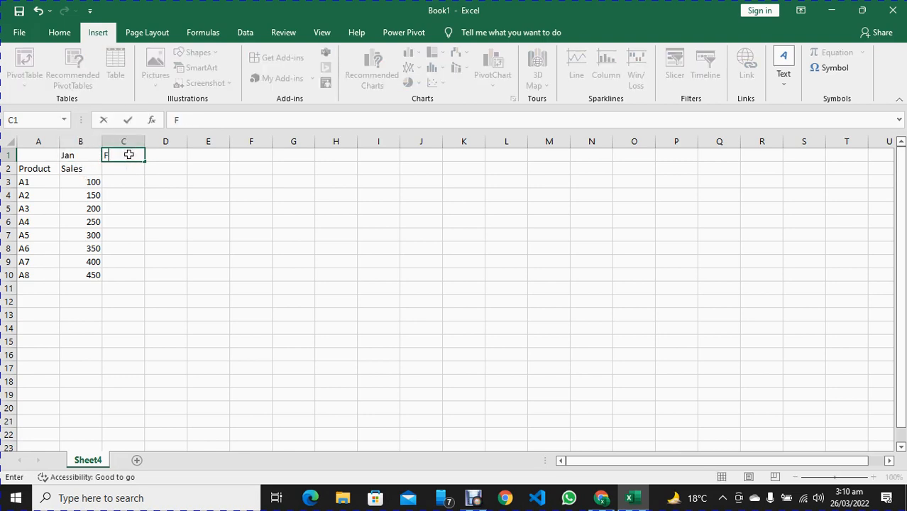
type("eb")
left_click(174, 152)
type("Mar")
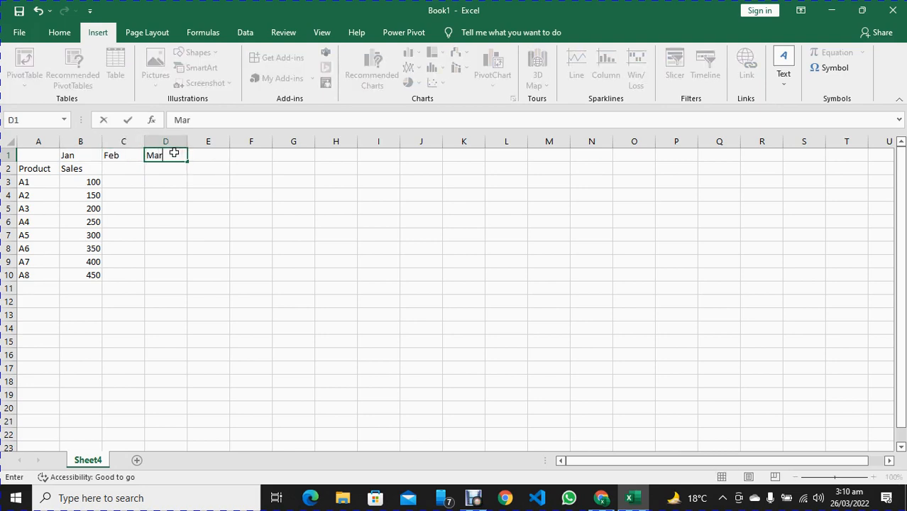
type("ch")
left_click(213, 153)
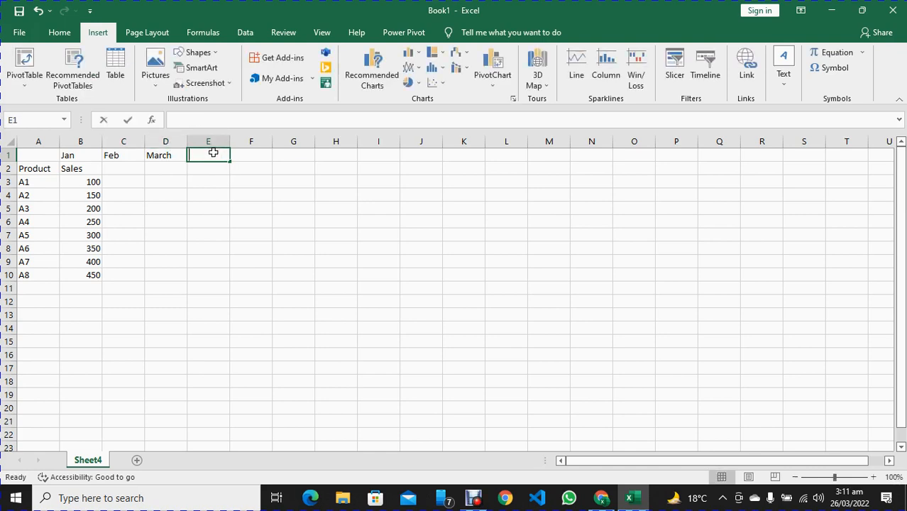
type("April")
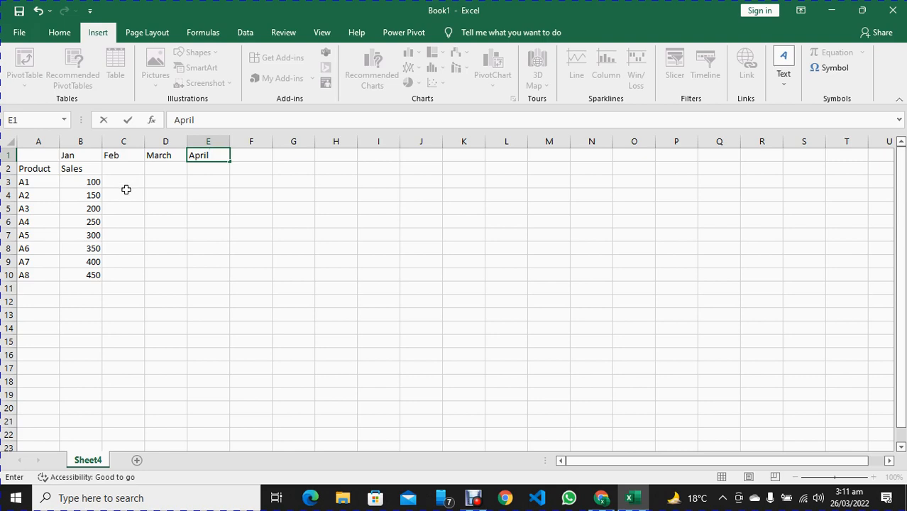
Fill the Sales header from B2 across to E2 under the month labels
left_click(126, 191)
left_click(72, 169)
left_click_drag(102, 175, 216, 174)
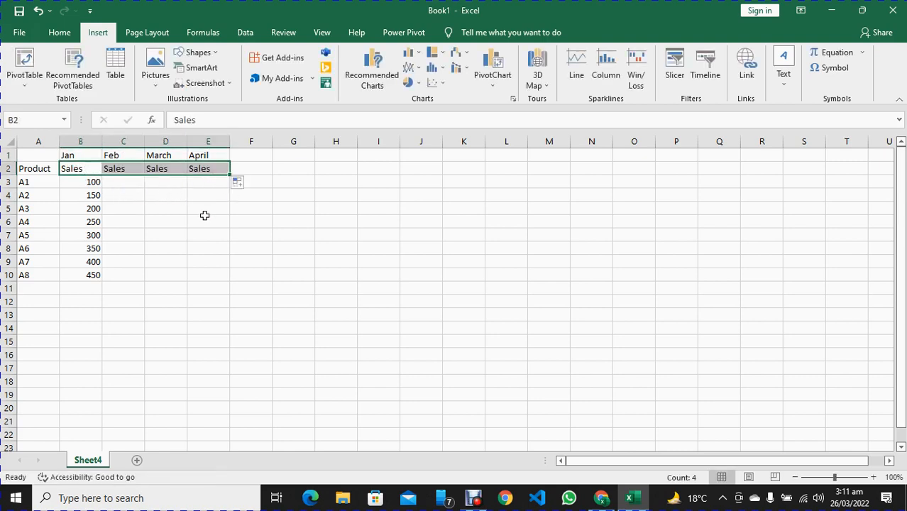
Enter =SUM(B3+30) in C3 for product A1 and fill the formula across to E3
left_click(129, 187)
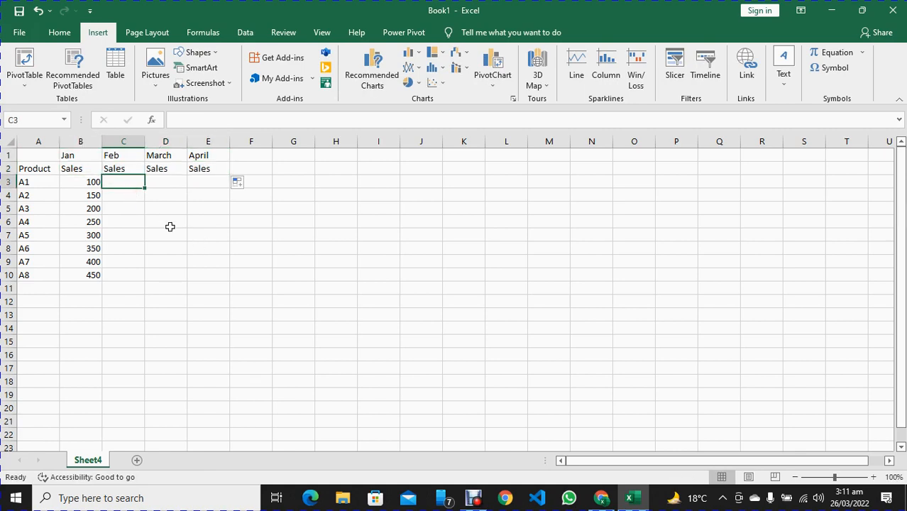
type("=sum(")
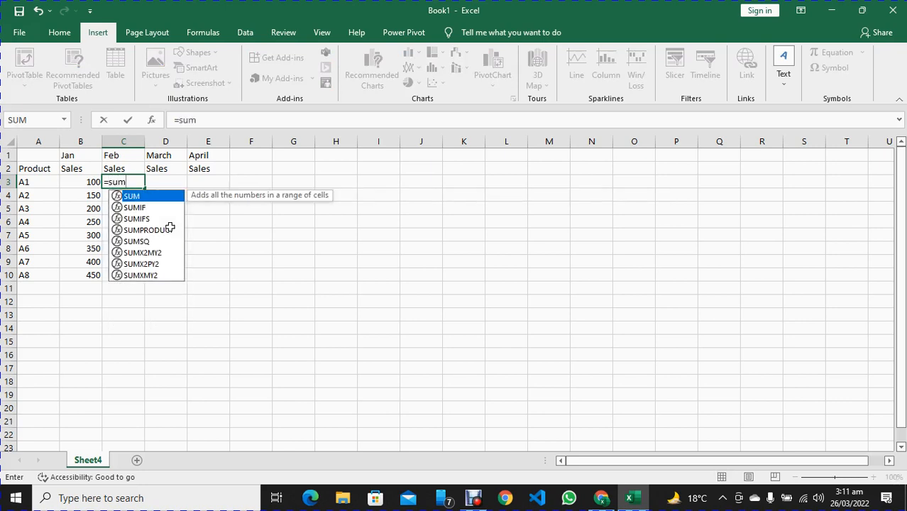
left_click(88, 182)
type("+30")
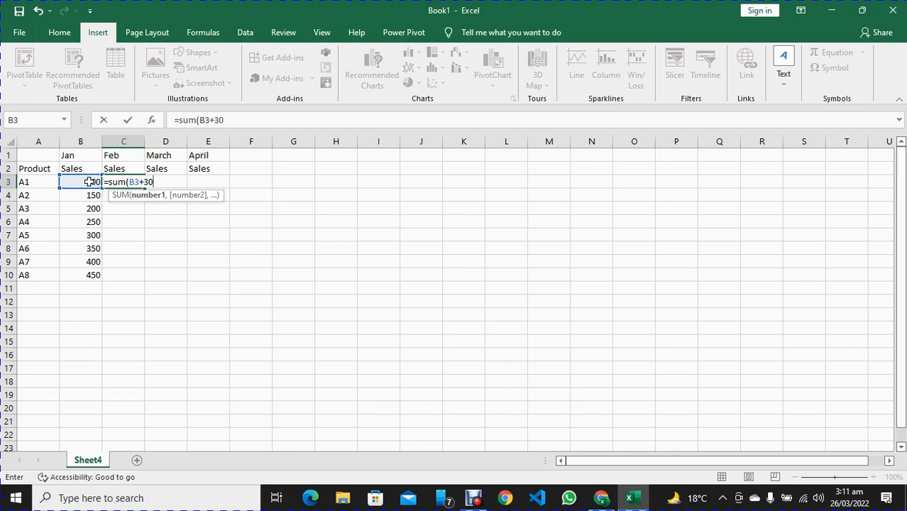
key("Return")
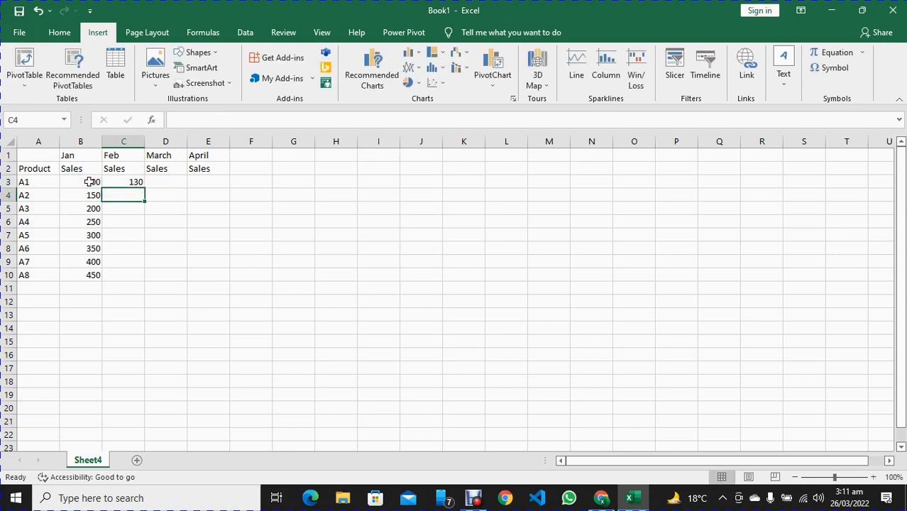
left_click(125, 182)
left_click_drag(145, 186, 213, 186)
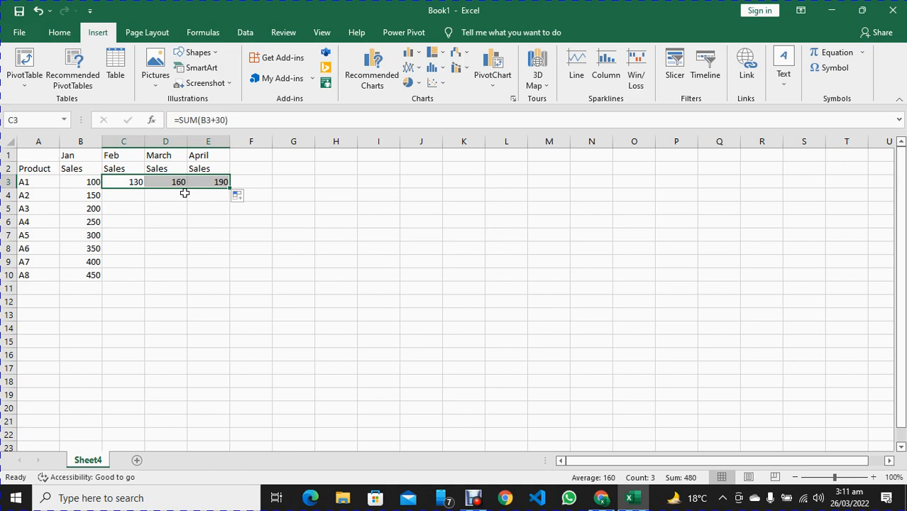
Enter =SUM(B4-30) in C4 for product A2 and fill the formula across to E4
left_click(122, 198)
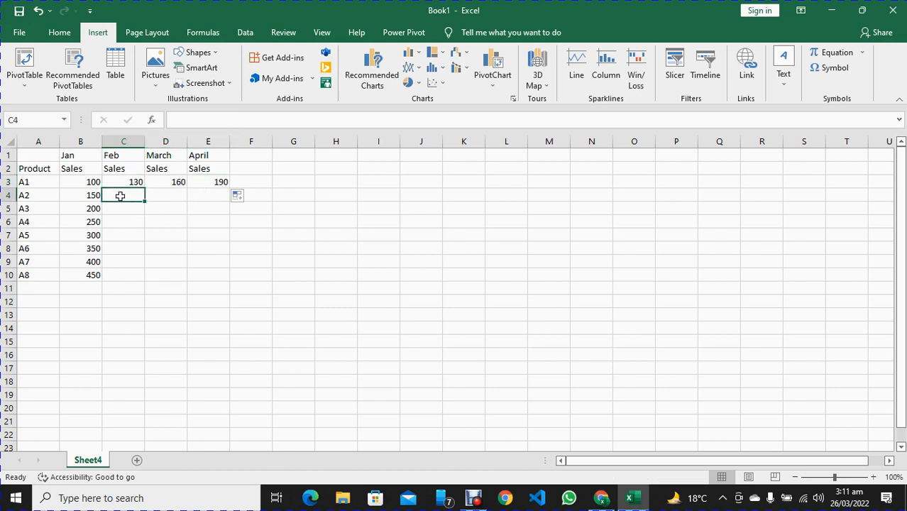
type("=")
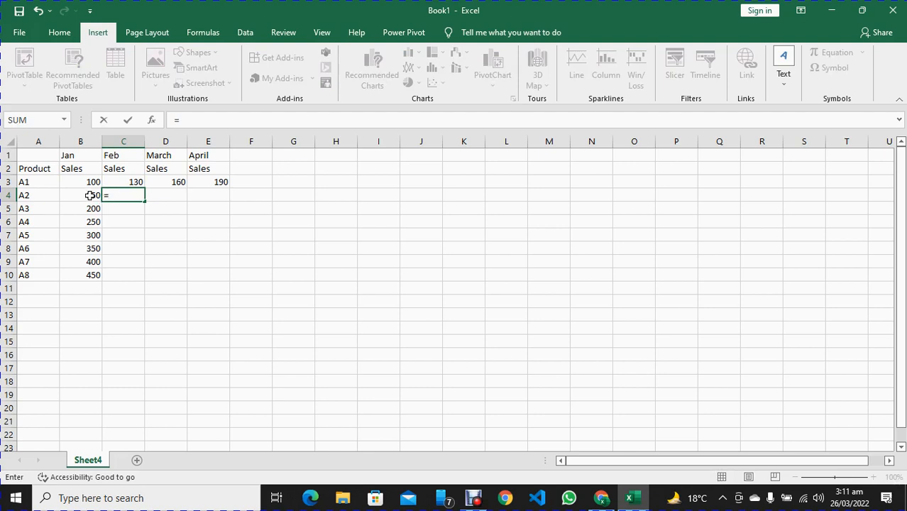
left_click(90, 195)
key("BackSpace")
key("BackSpace")
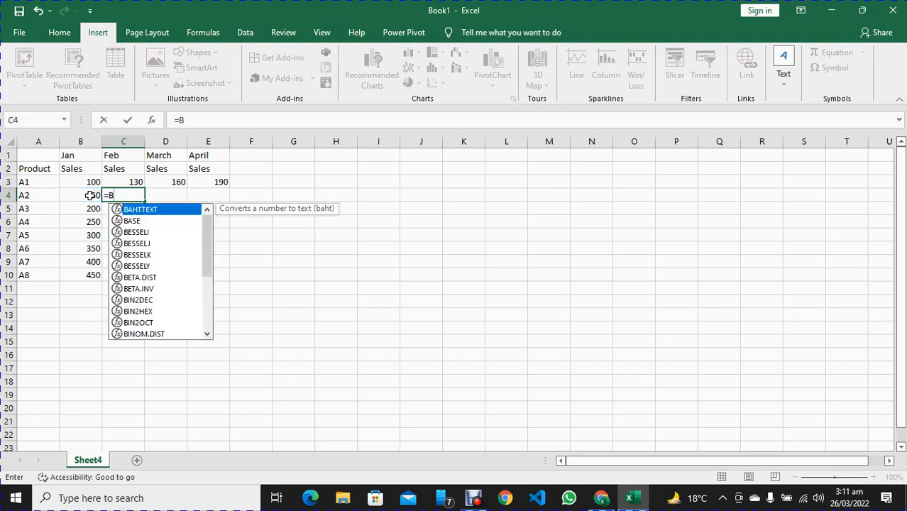
type("sum(")
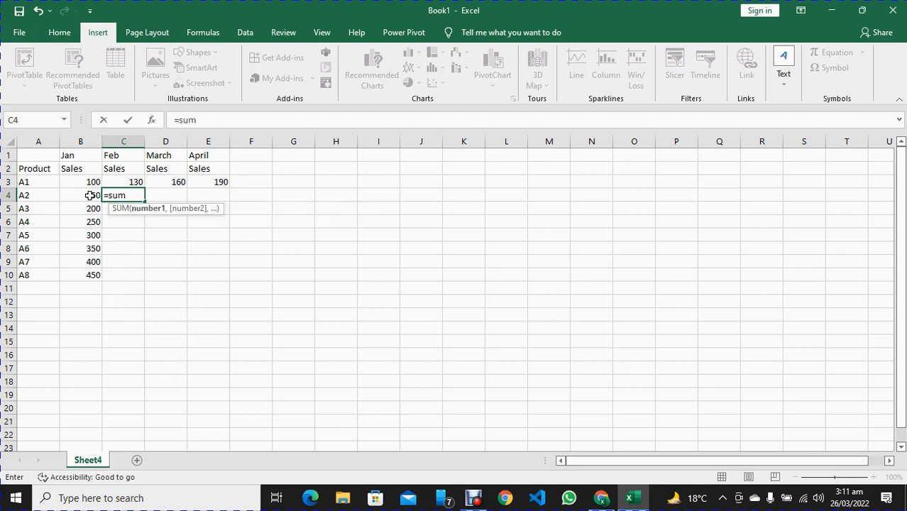
left_click(86, 196)
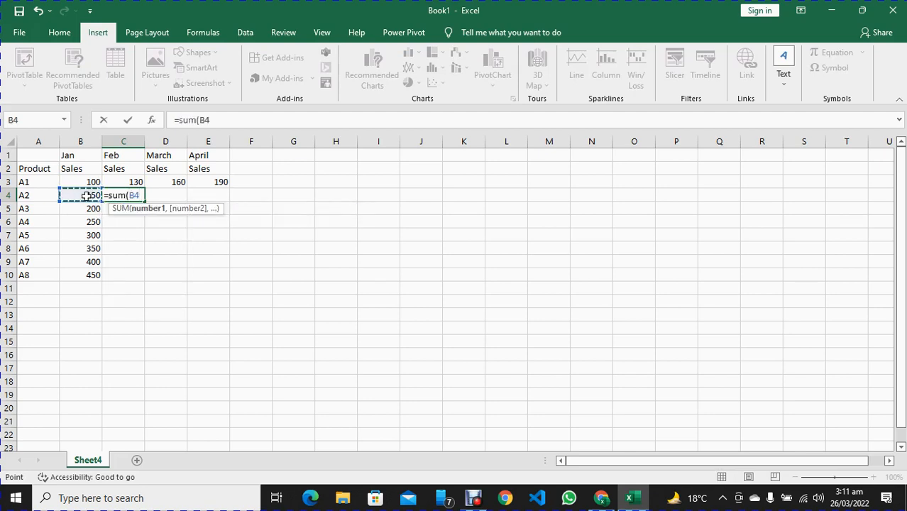
type("-30)")
key("Return")
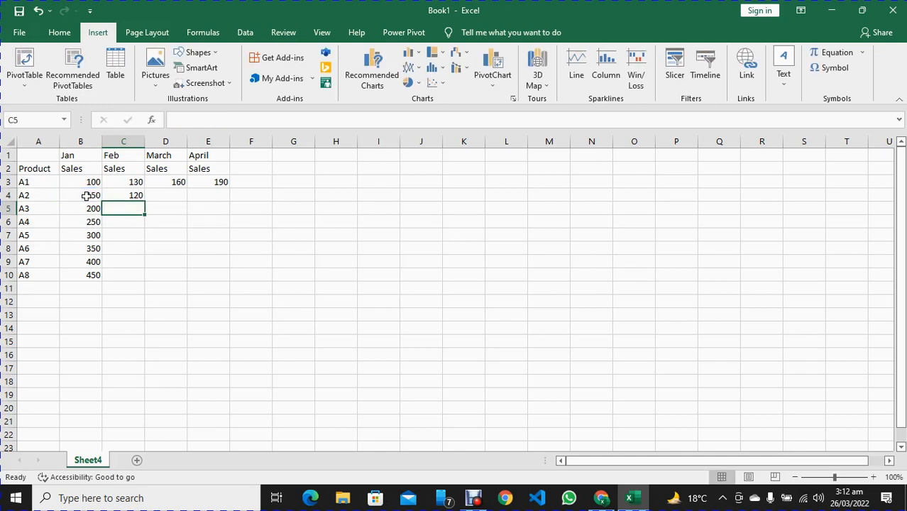
left_click(130, 199)
left_click_drag(144, 202, 237, 211)
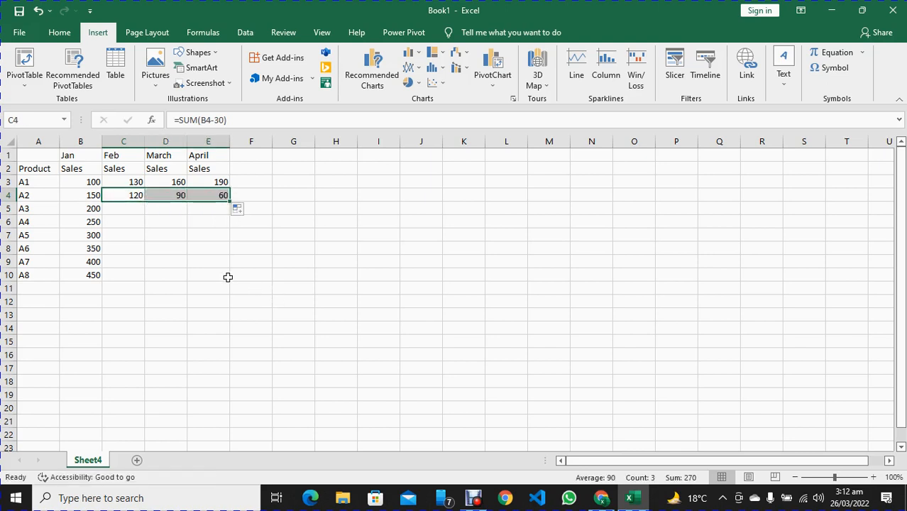
Insert a line sparkline in cell F3 using the data range B3:E3
left_click(257, 185)
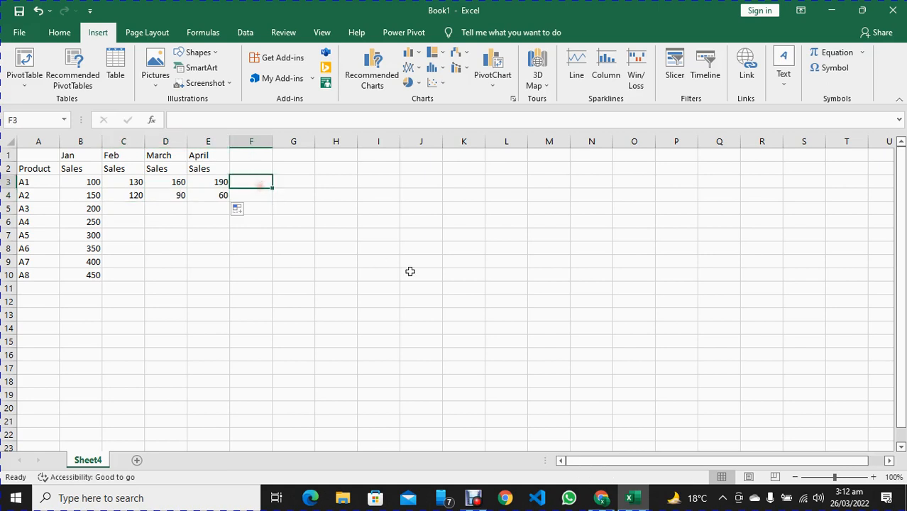
left_click(576, 64)
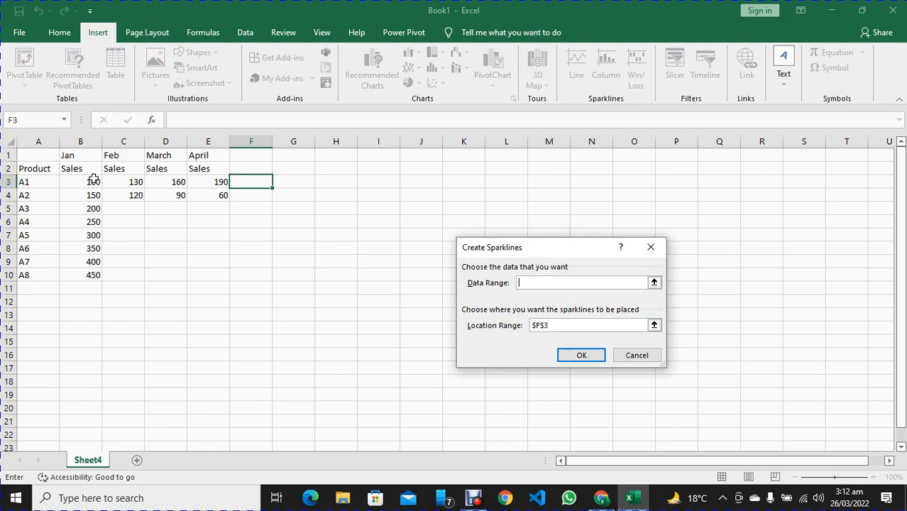
left_click_drag(82, 182, 216, 182)
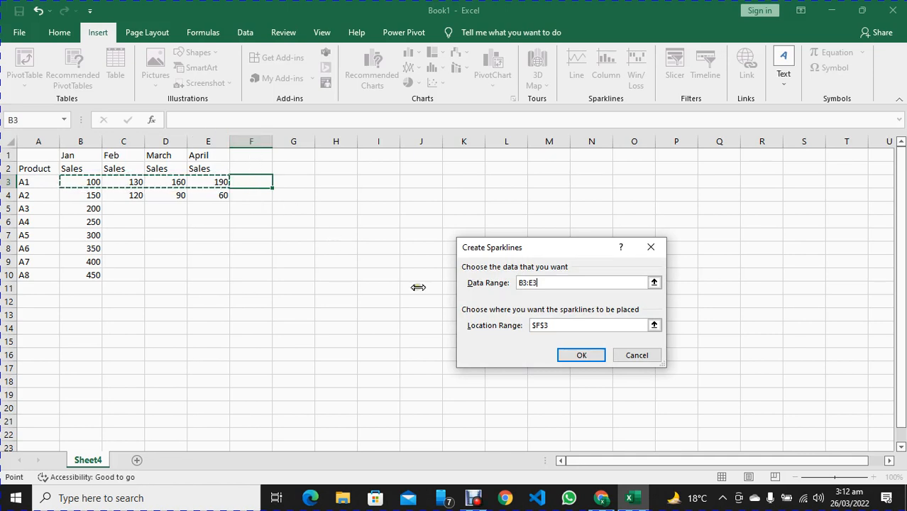
left_click(582, 359)
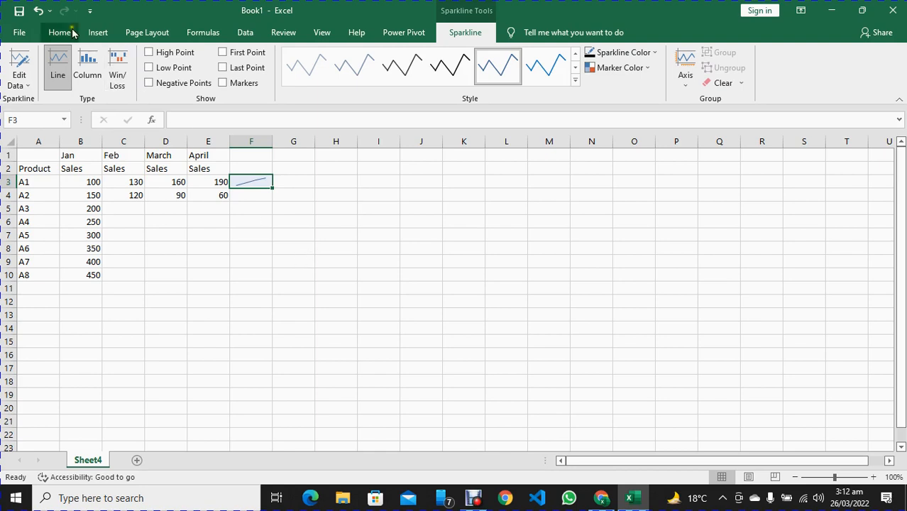
left_click(97, 33)
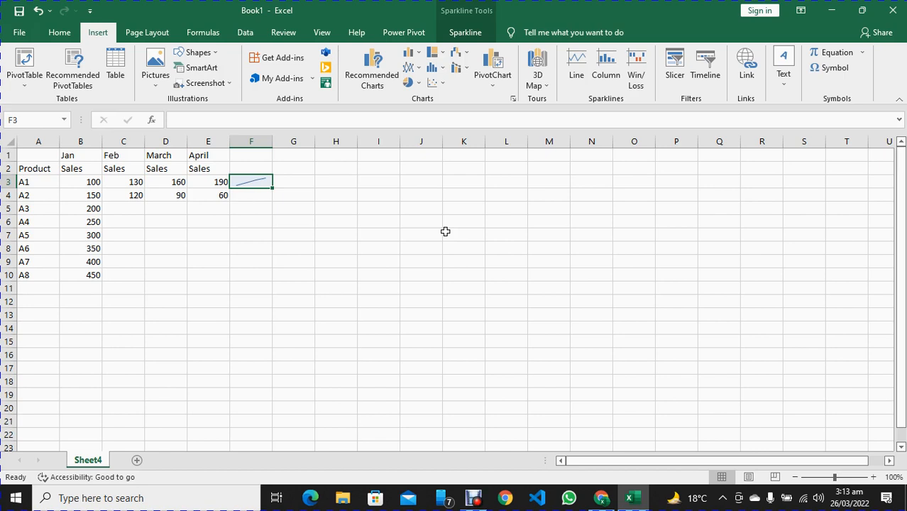
Set product A1's April sales in E3 to 100 and check the line sparkline in F3
left_click(203, 183)
type("1")
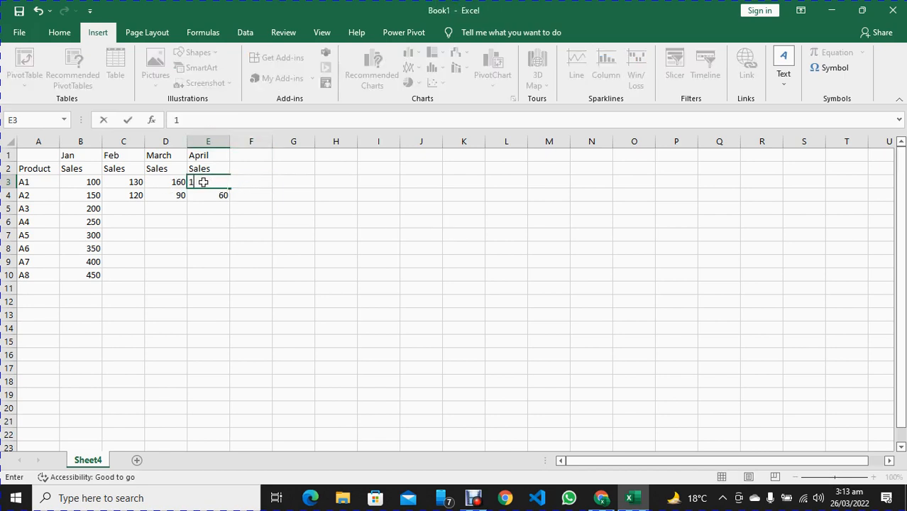
type("00")
key("Return")
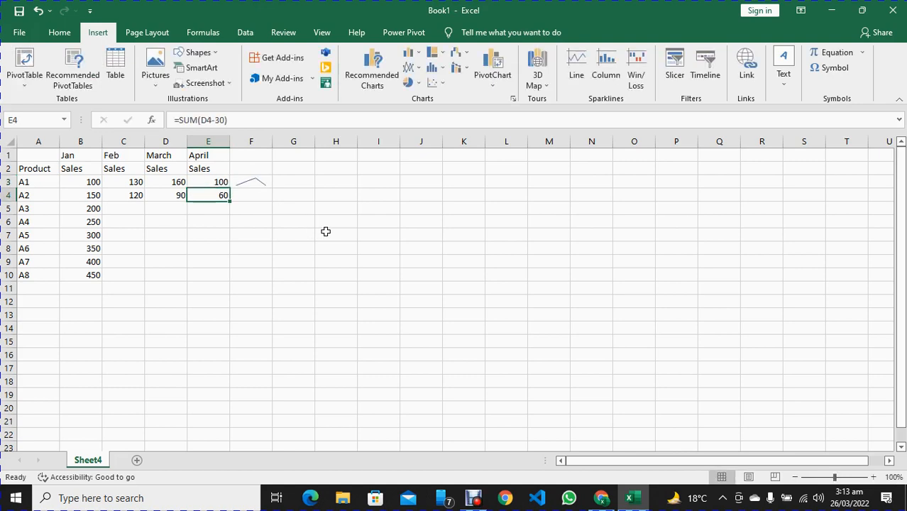
left_click(261, 185)
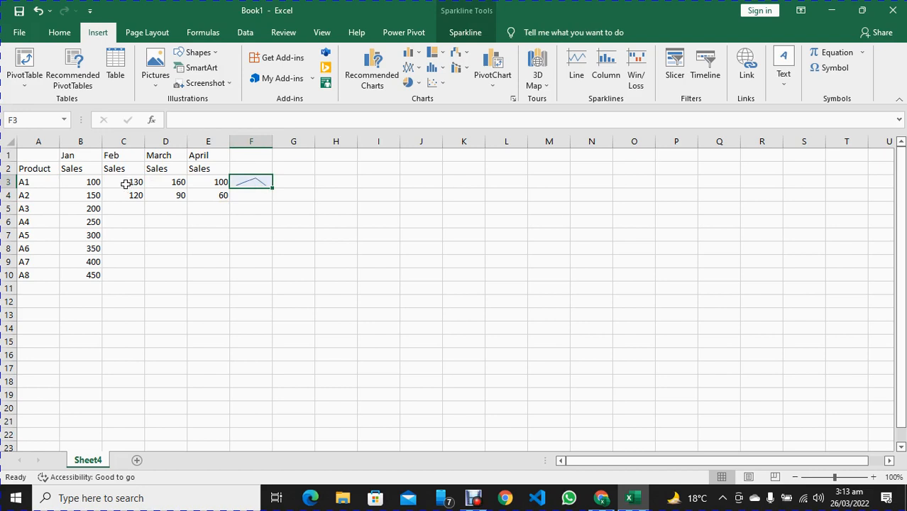
Set product A1's April sales in E3 to 500
left_click(200, 182)
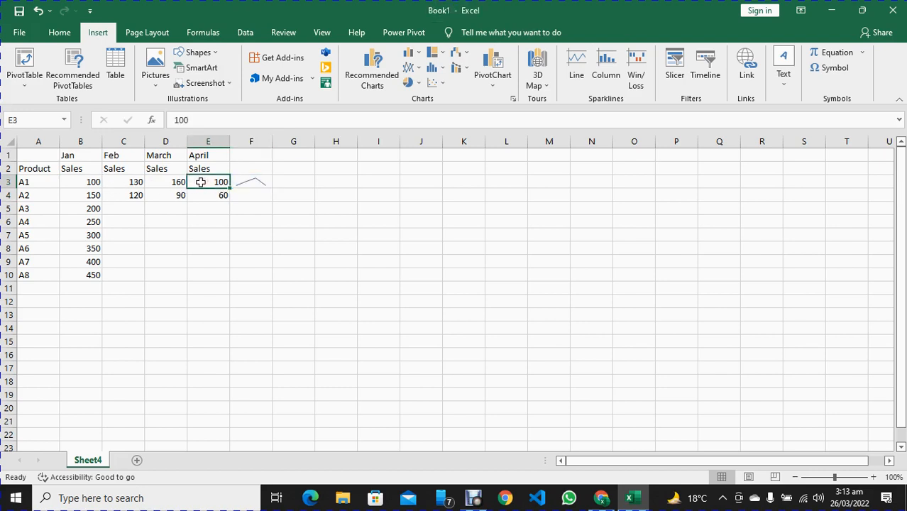
type("500")
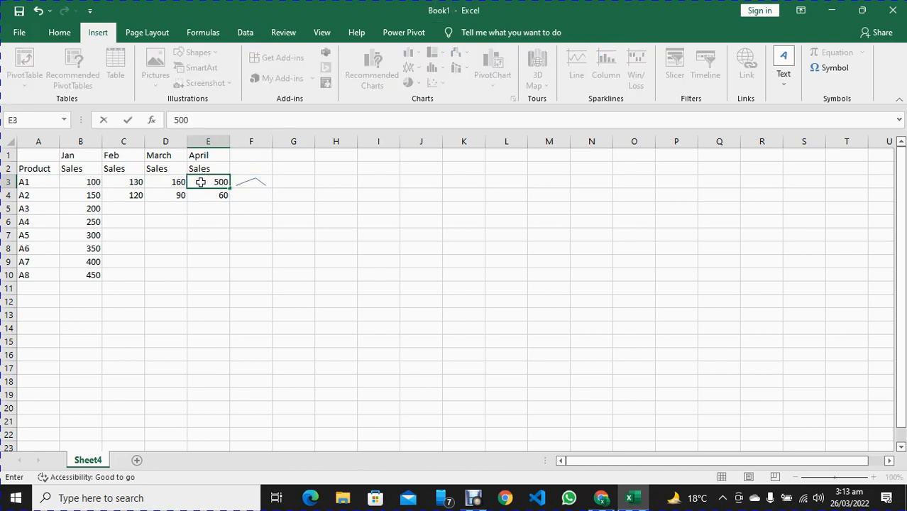
key("Return")
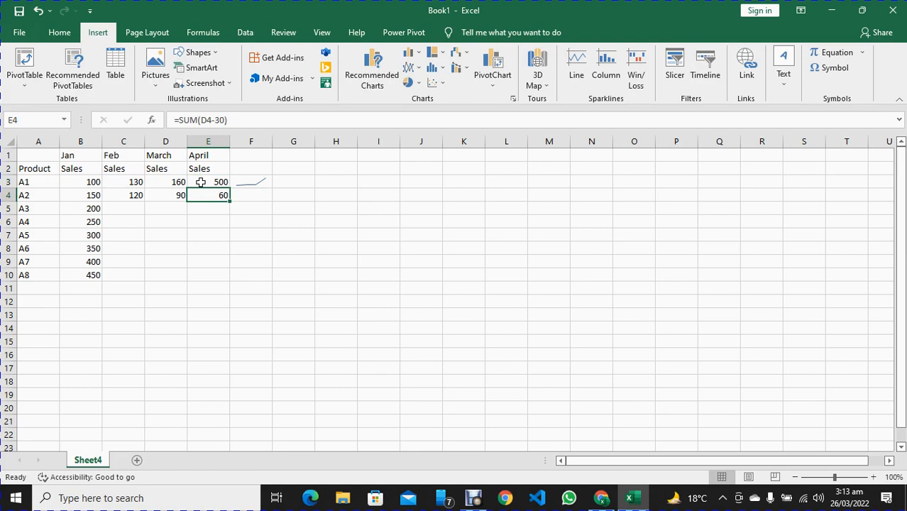
Insert a column sparkline in cell F4 using the data range B4:E4
left_click(252, 195)
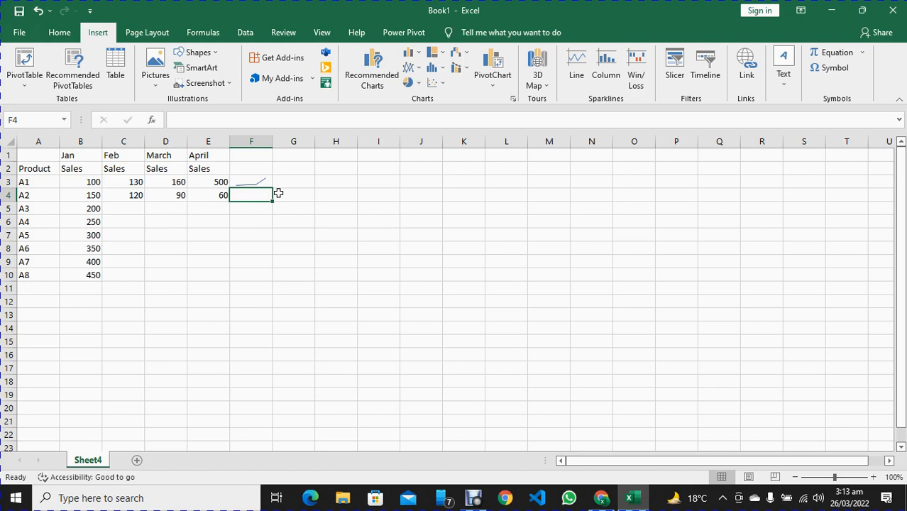
left_click(609, 71)
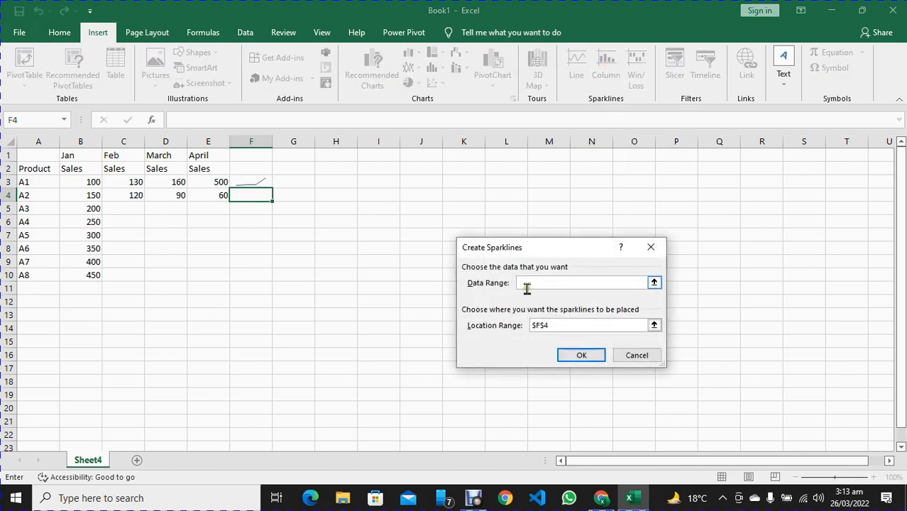
left_click_drag(85, 196, 208, 210)
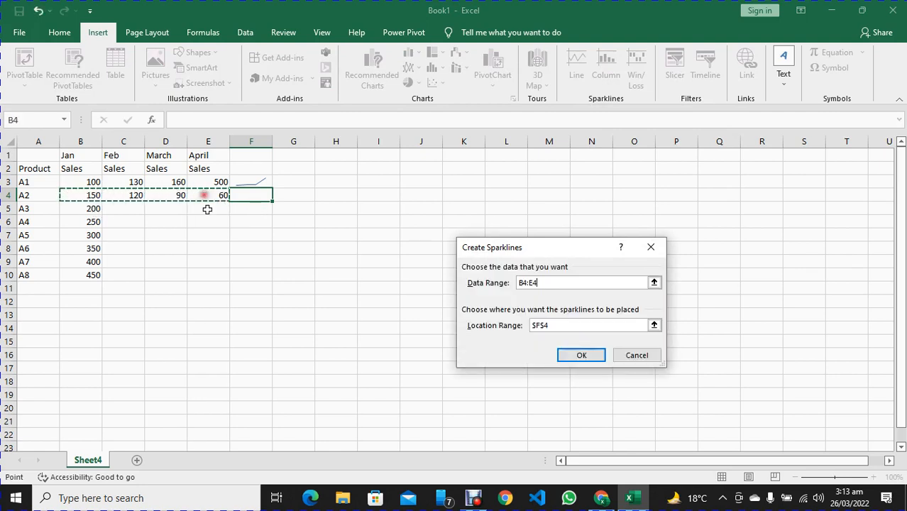
left_click(578, 355)
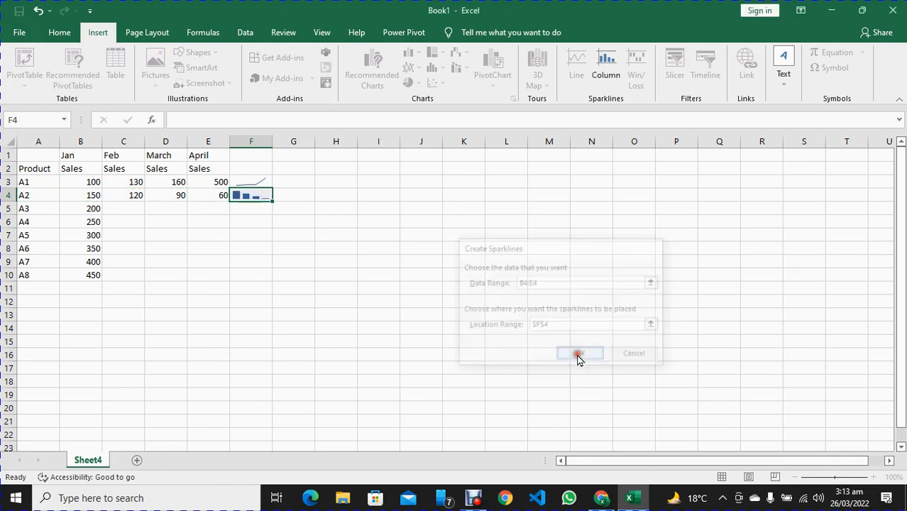
left_click(303, 240)
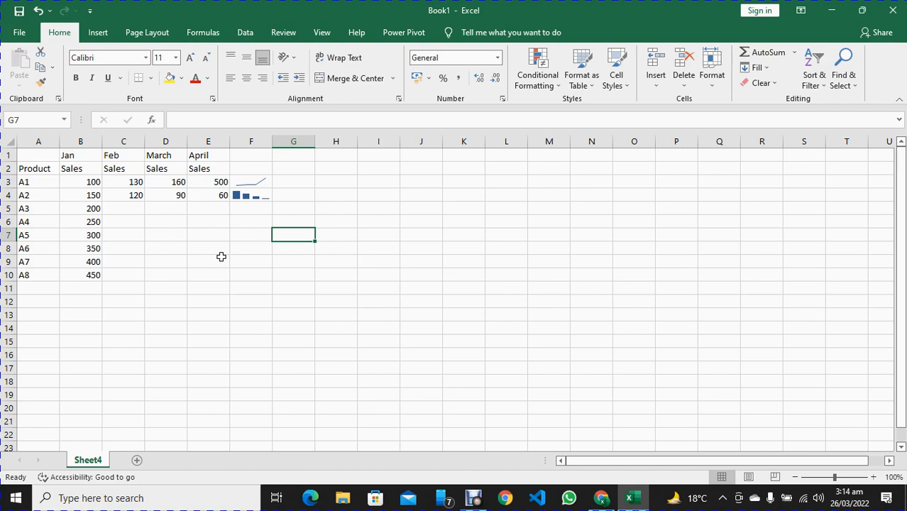
Enter product A3's sales as -100 in C5, 500 in D5 and -450 in E5
left_click(101, 33)
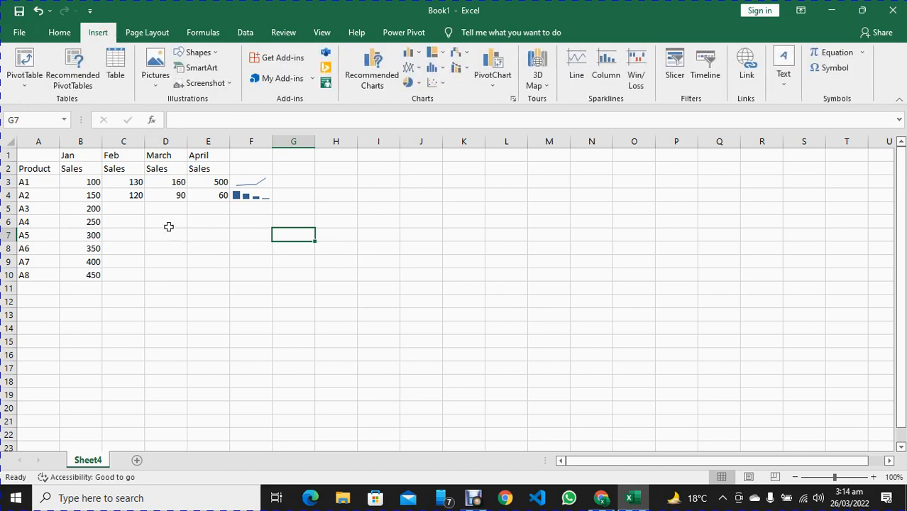
left_click(92, 208)
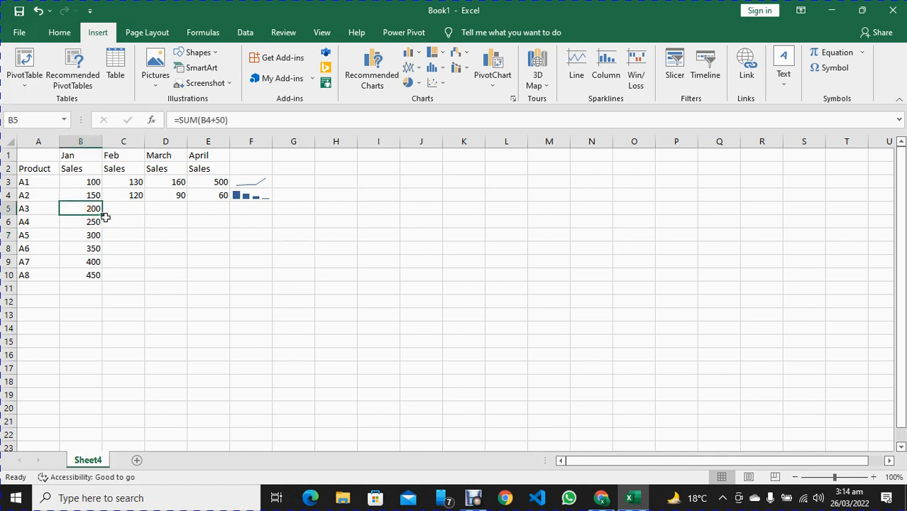
left_click(128, 211)
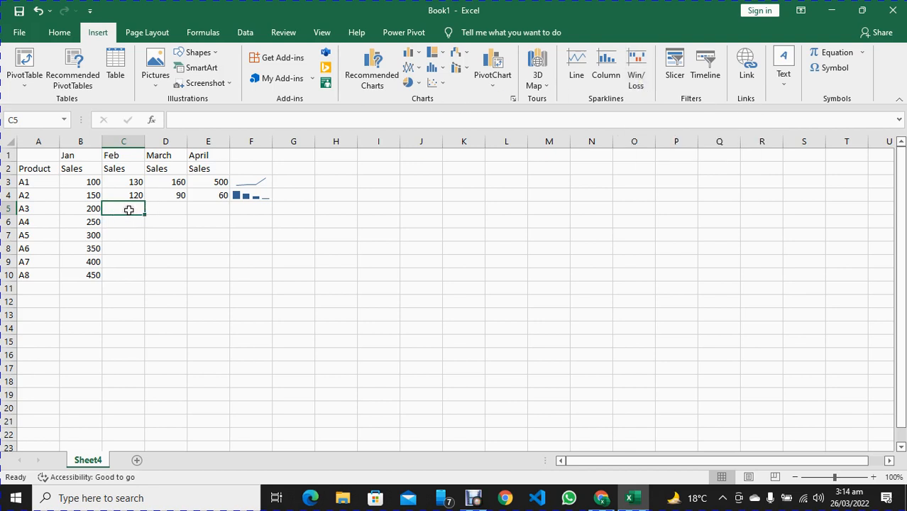
type("-100")
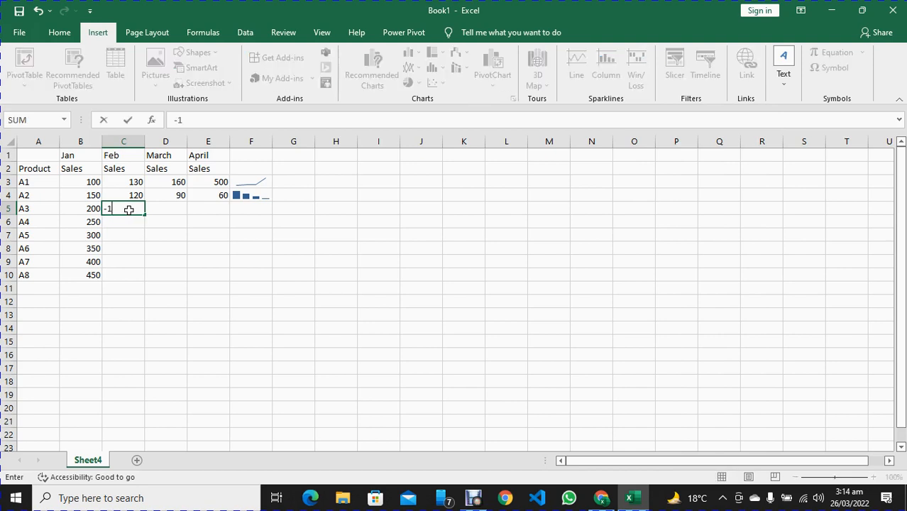
left_click(168, 208)
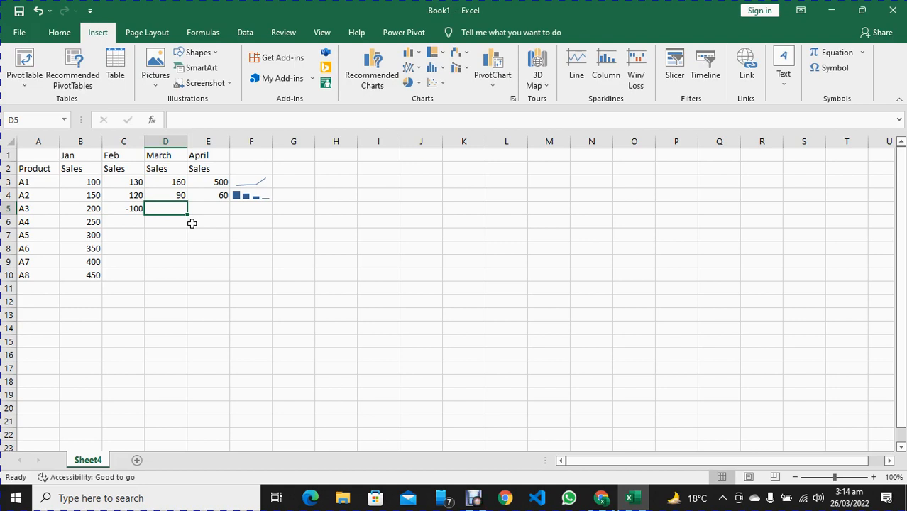
type("500")
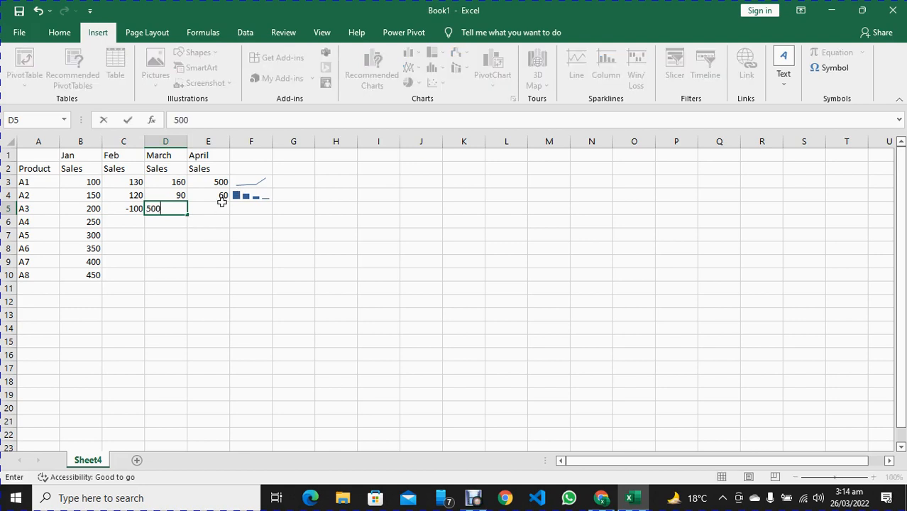
left_click(221, 207)
type("-")
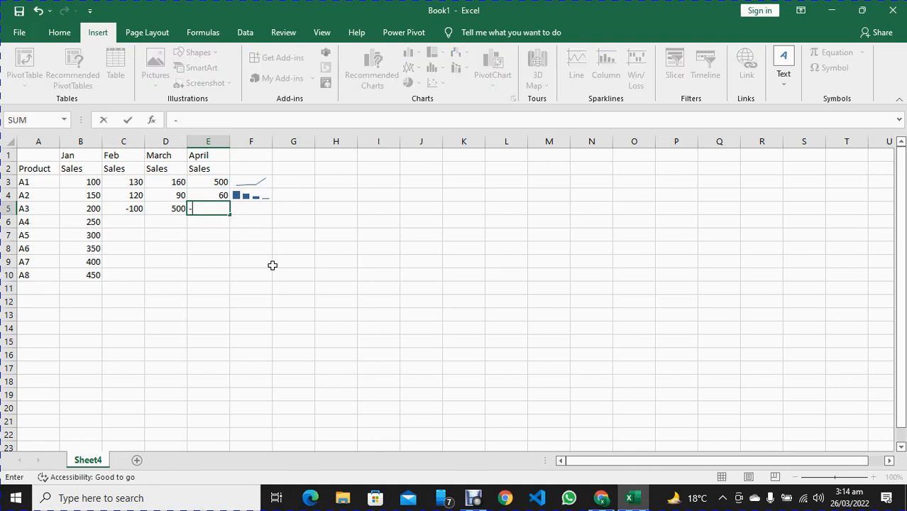
type("450")
Insert a win/loss sparkline in cell F5 using the data range B5:E5
left_click(261, 213)
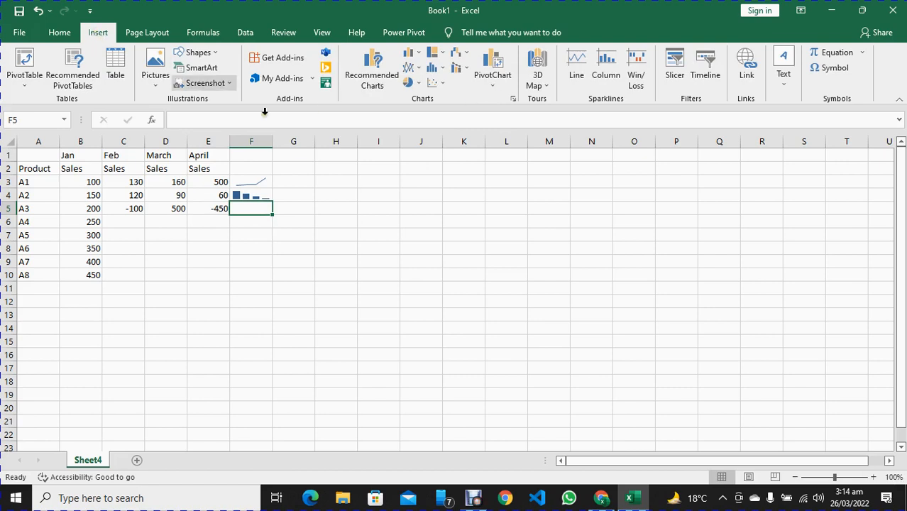
left_click(638, 78)
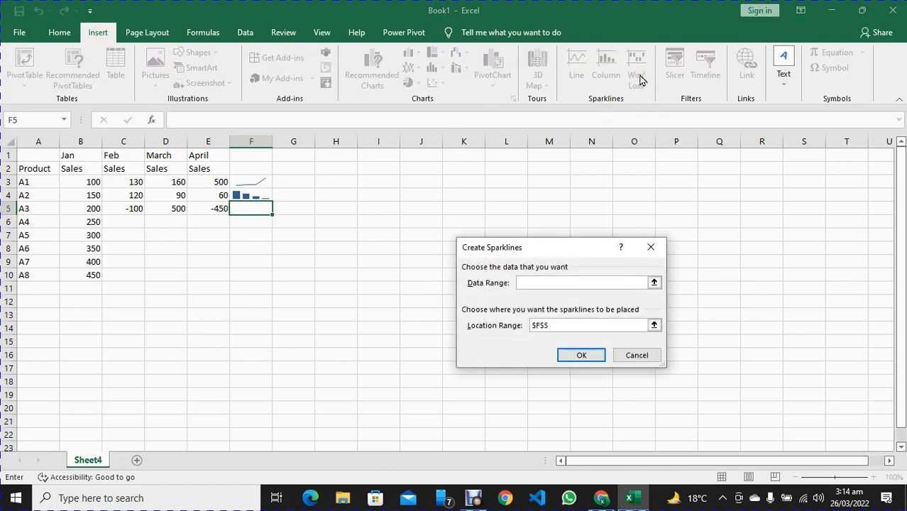
left_click_drag(90, 208, 205, 207)
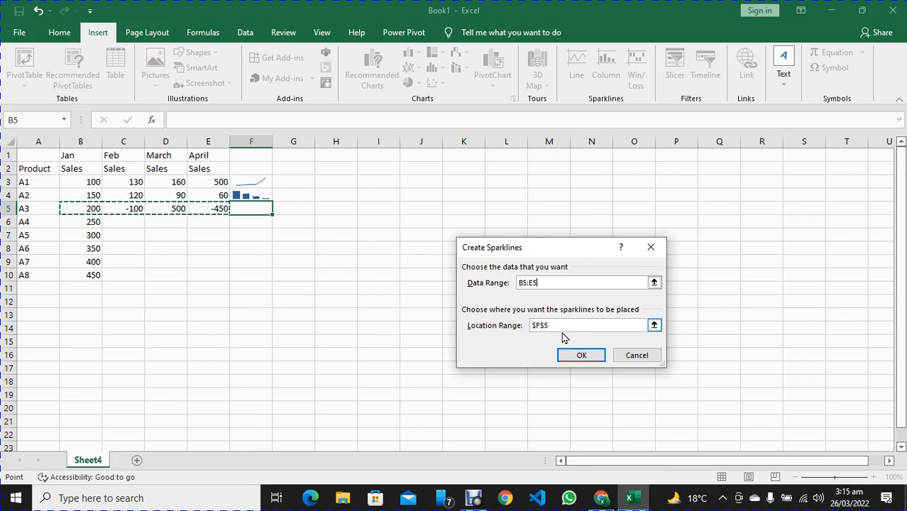
left_click(587, 356)
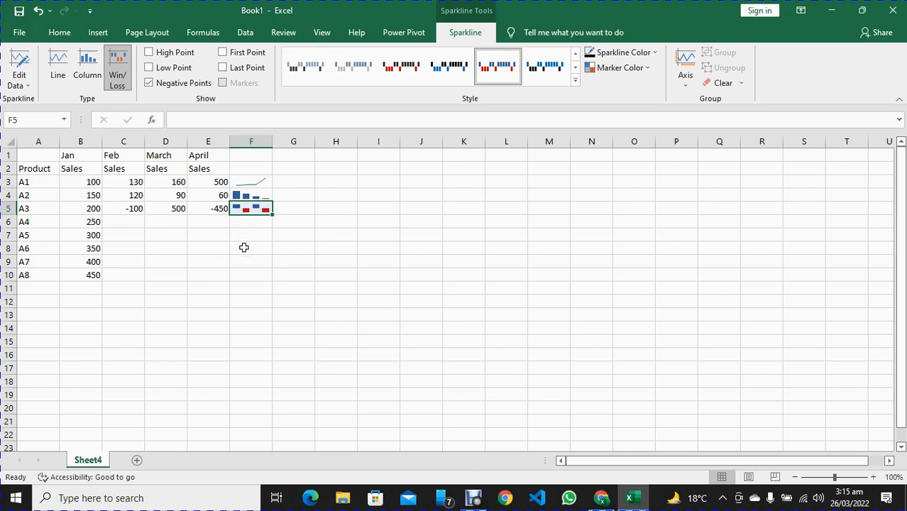
left_click(278, 247)
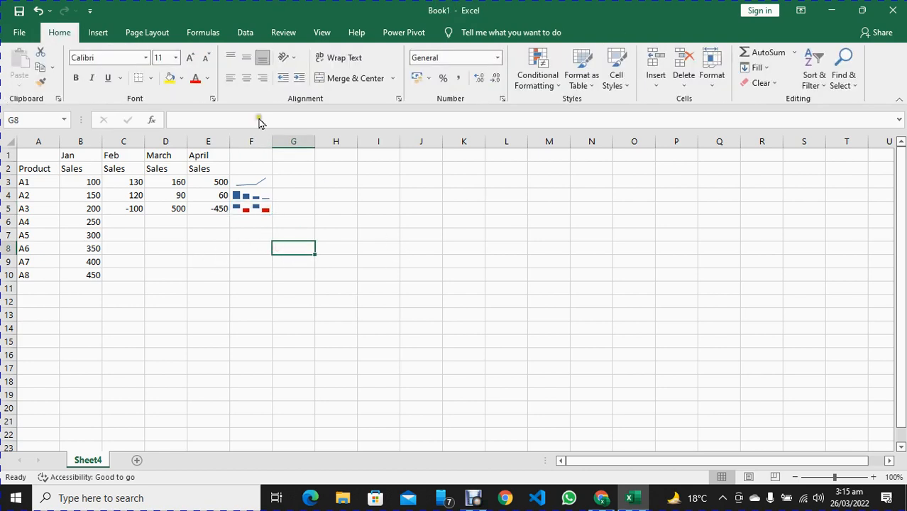
left_click(97, 32)
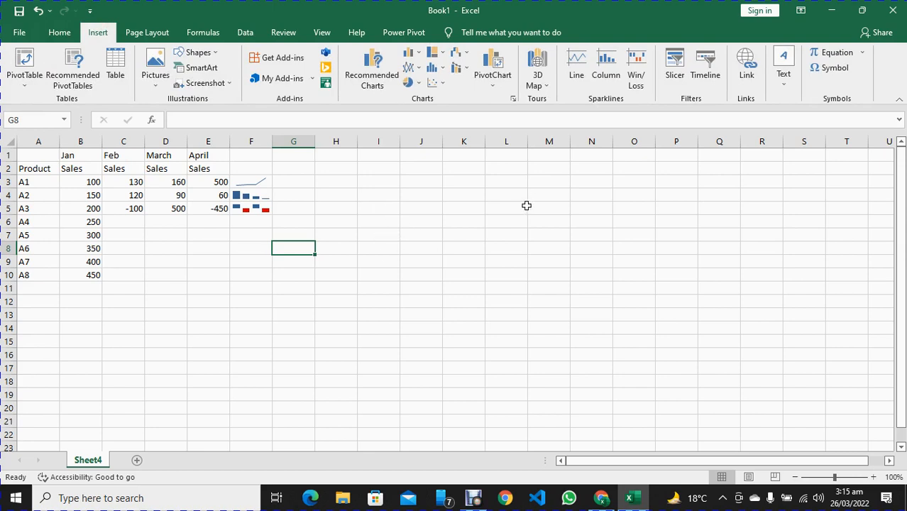
left_click(675, 79)
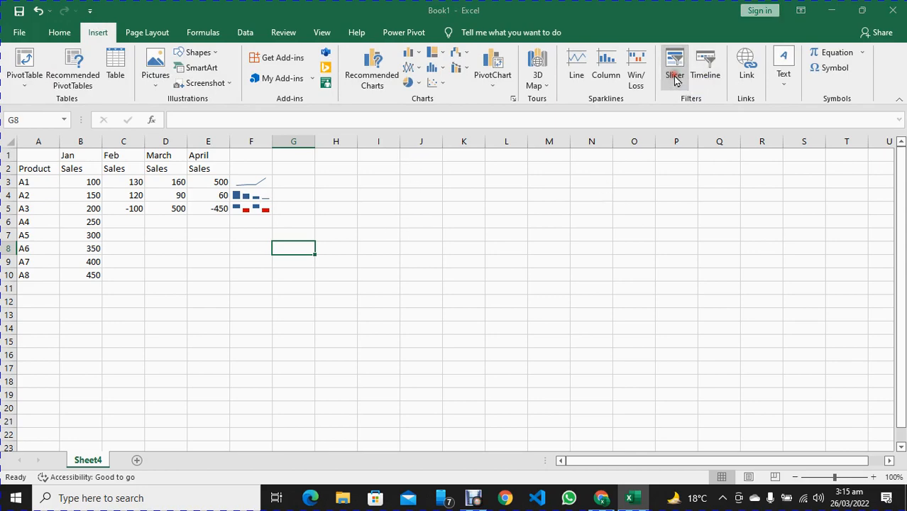
left_click(587, 387)
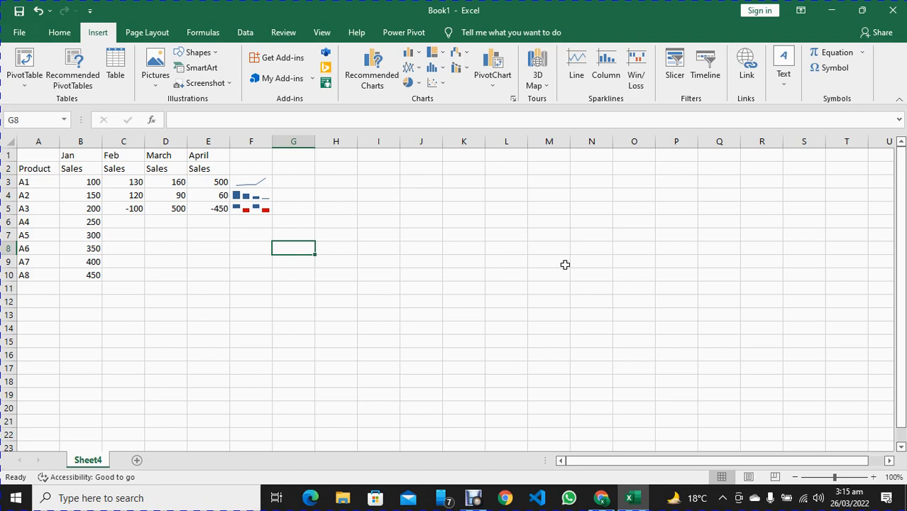
Insert a text box below the A3 row, spanning about columns C to F and rows 6 to 11, containing "Text box"
left_click(790, 83)
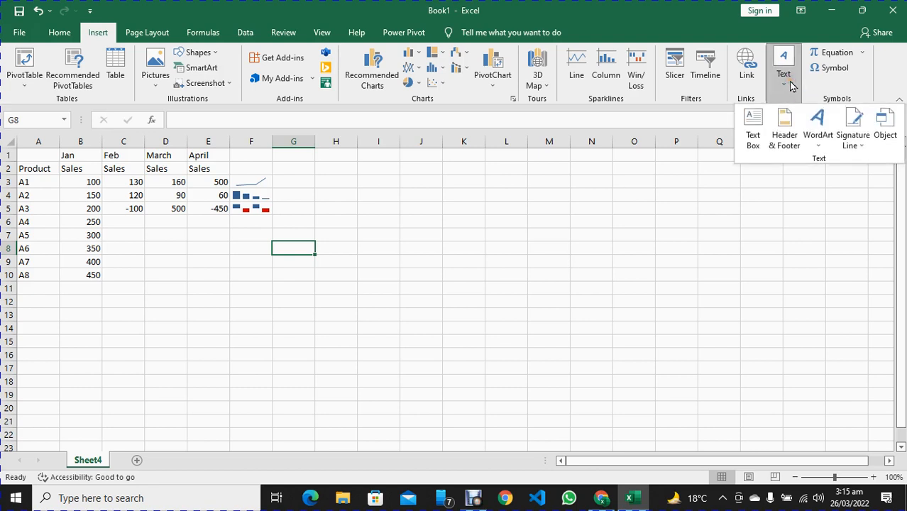
left_click(754, 137)
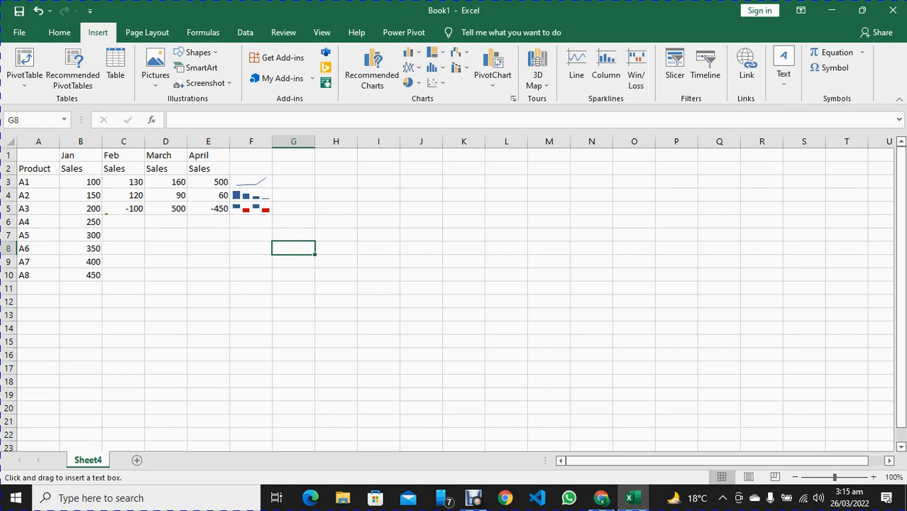
mouse_move(104, 213)
left_mouse_down()
mouse_move(168, 261)
mouse_move(272, 288)
left_mouse_up()
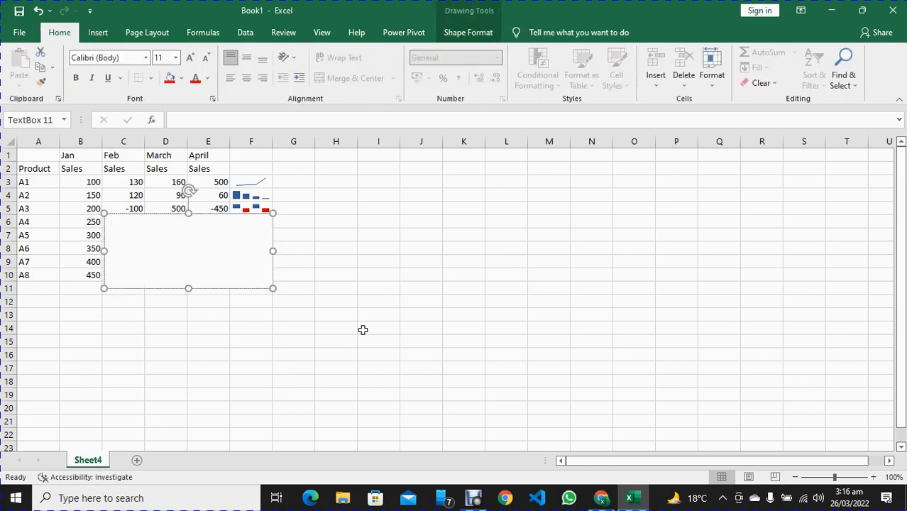
type("Text box")
left_click_drag(148, 226, 112, 222)
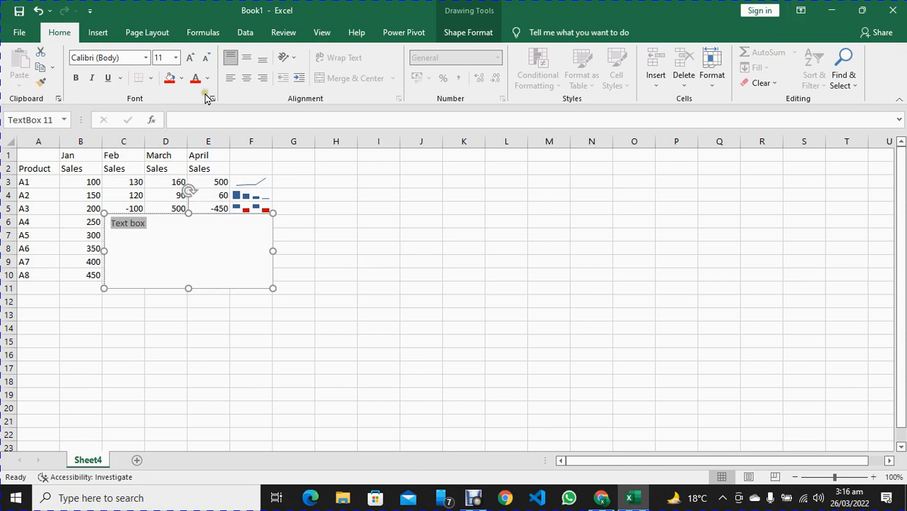
left_click(370, 243)
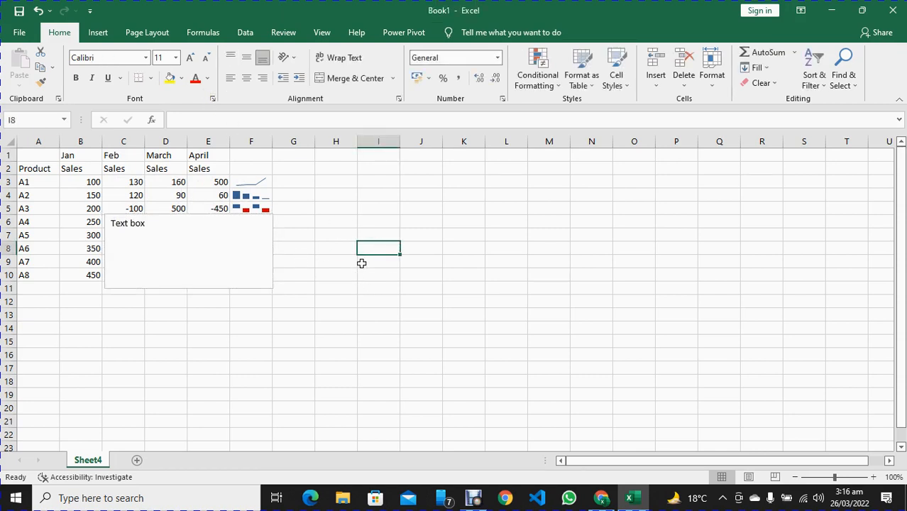
Insert a WordArt object in the white-filled, orange-outlined style with a hard shadow
left_click(97, 32)
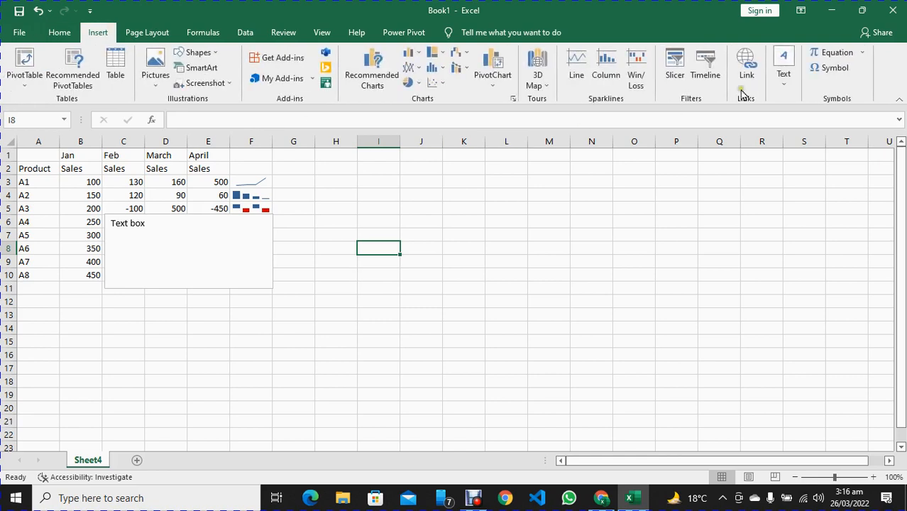
left_click(783, 82)
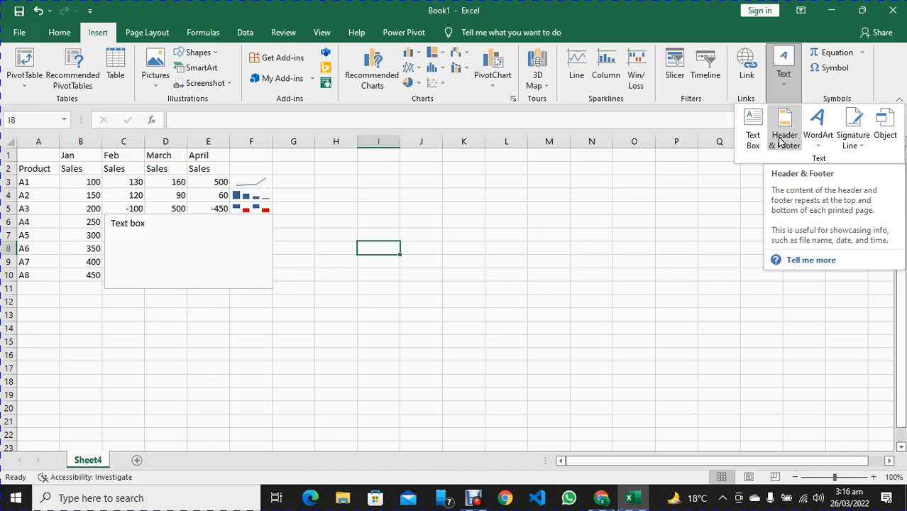
left_click(819, 142)
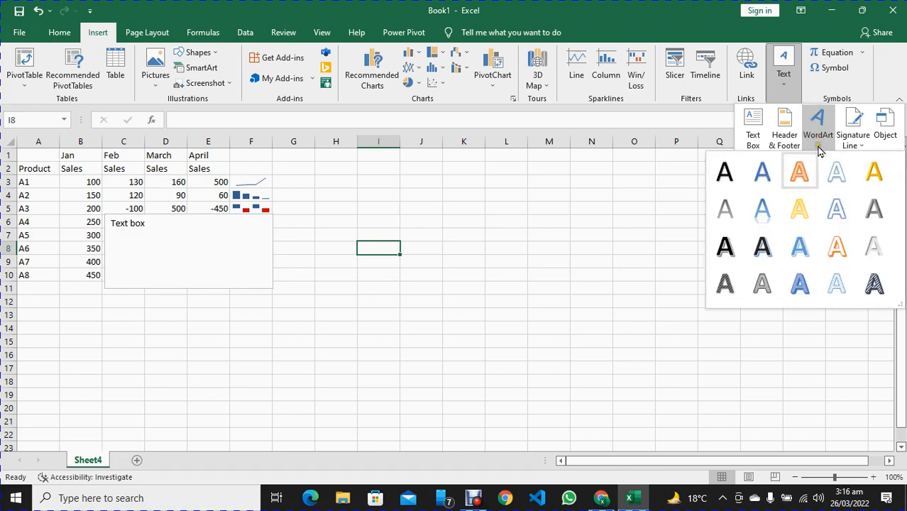
left_click(834, 248)
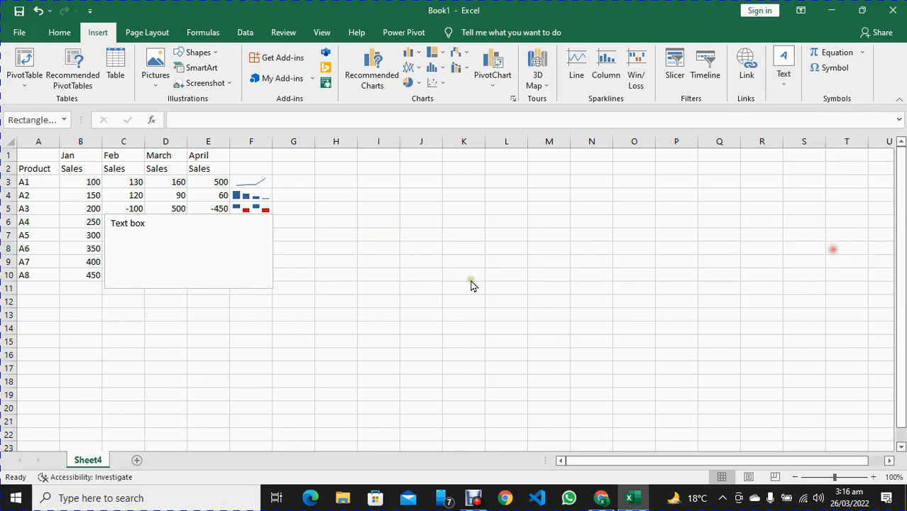
Restyle the WordArt's placeholder text with the plain blue-fill shadowed WordArt style
left_click(419, 304)
triple_click(419, 304)
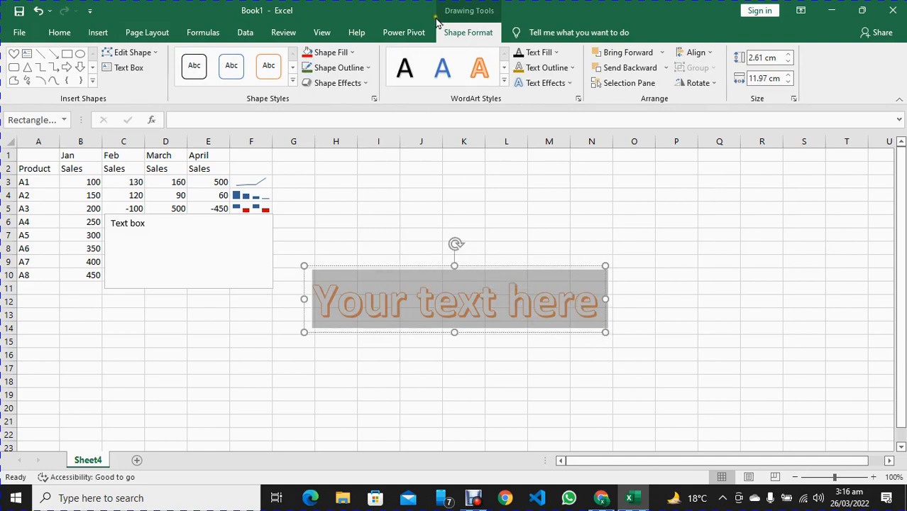
left_click(446, 68)
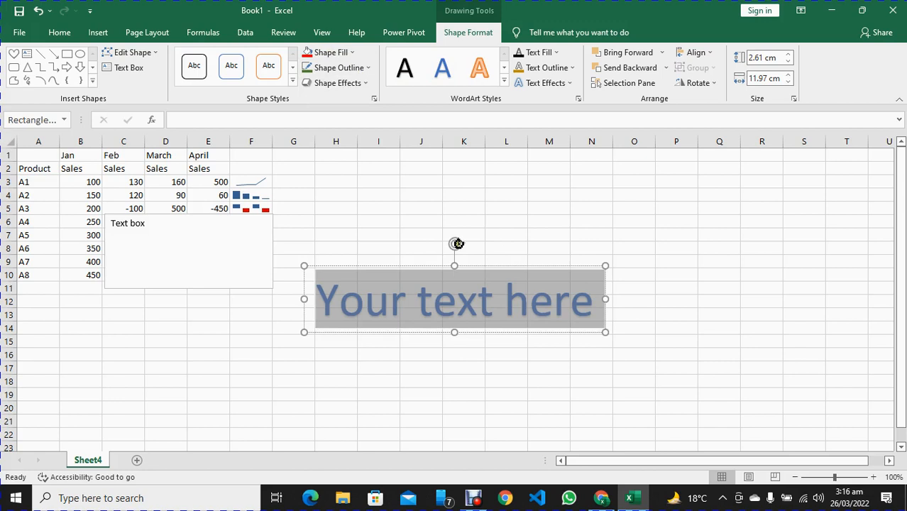
left_click_drag(458, 244, 458, 203)
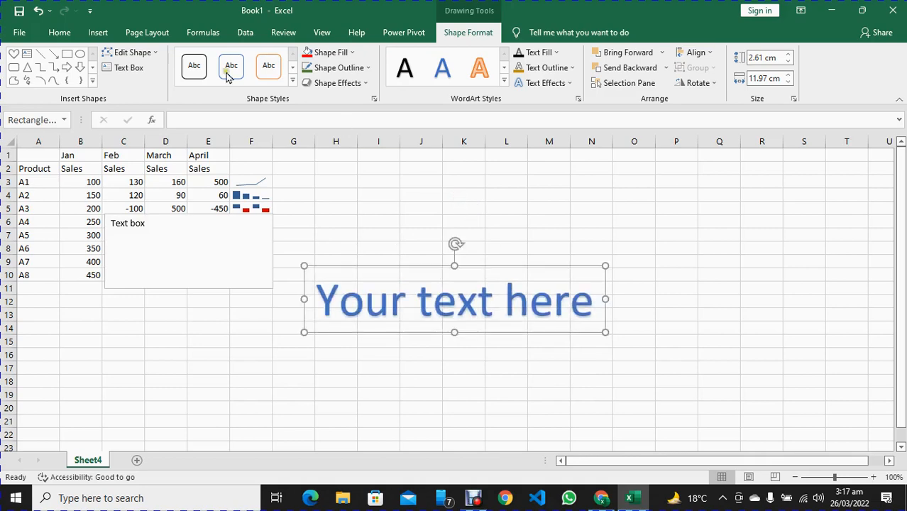
left_click(63, 33)
left_click(99, 34)
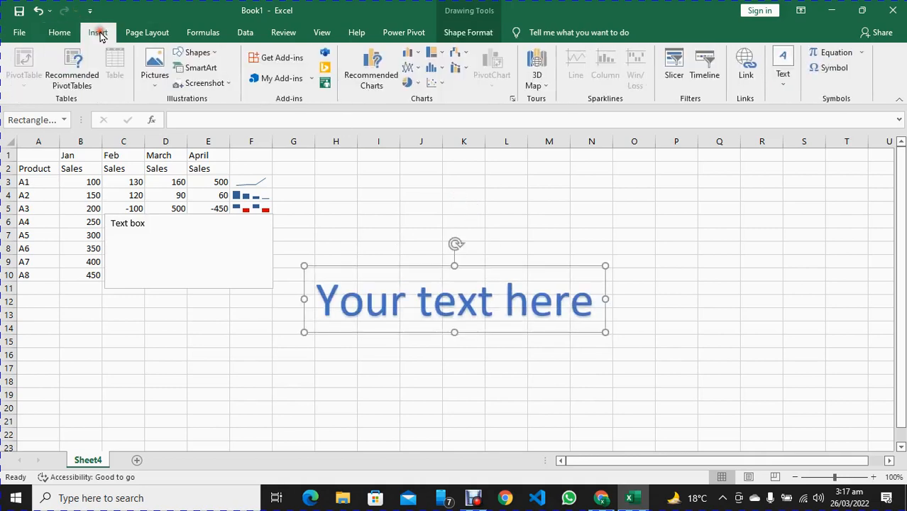